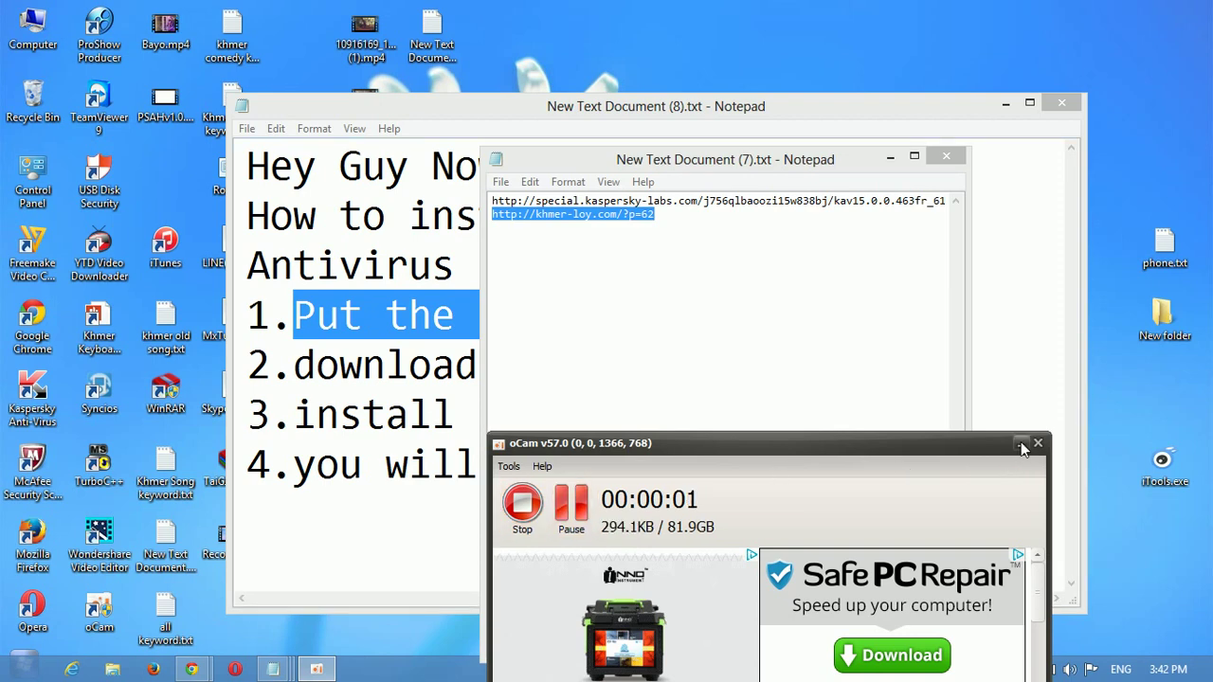
Minimize the screen recorder, refresh the desktop, and bring back the step-list notes.
left_click(1022, 444)
left_click(1026, 424)
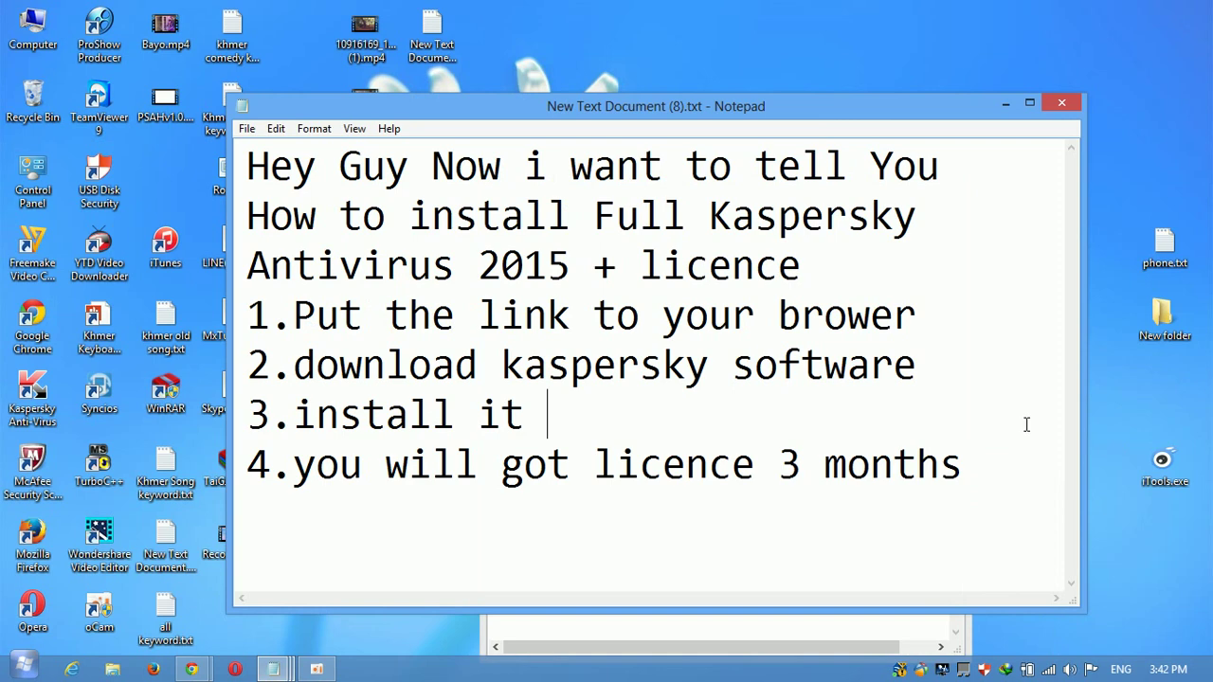
left_click(1007, 106)
right_click(832, 86)
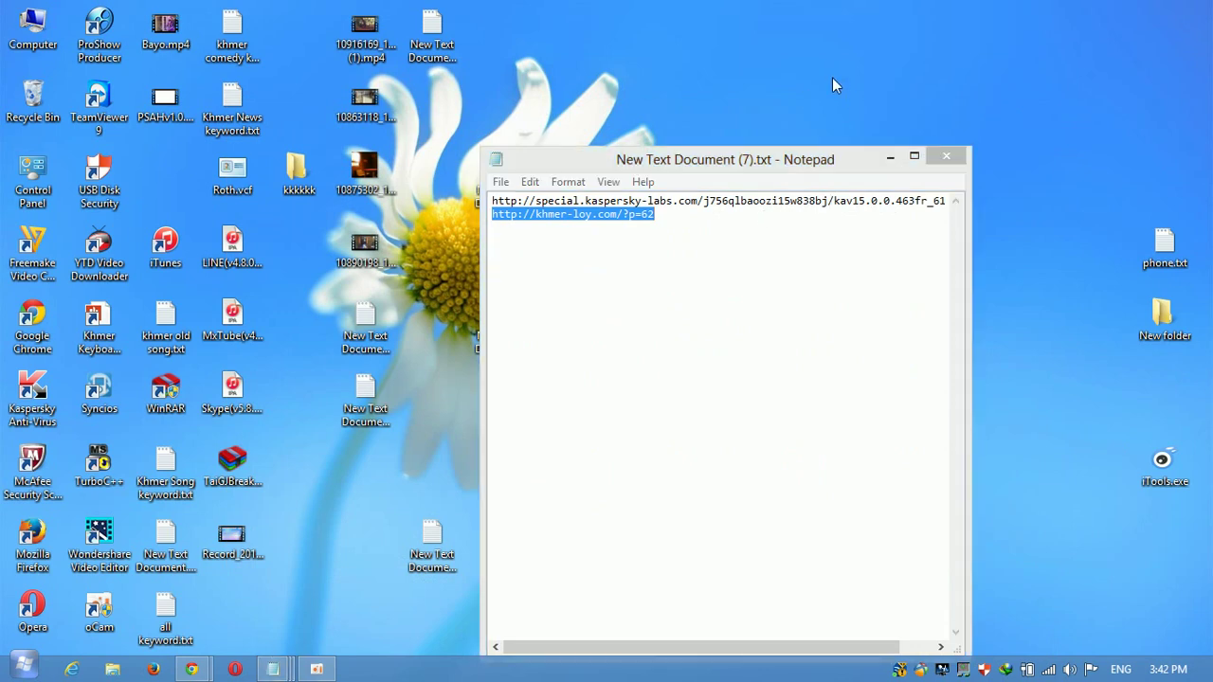
left_click(862, 127)
right_click(792, 82)
left_click(819, 131)
mouse_move(284, 663)
left_click(514, 549)
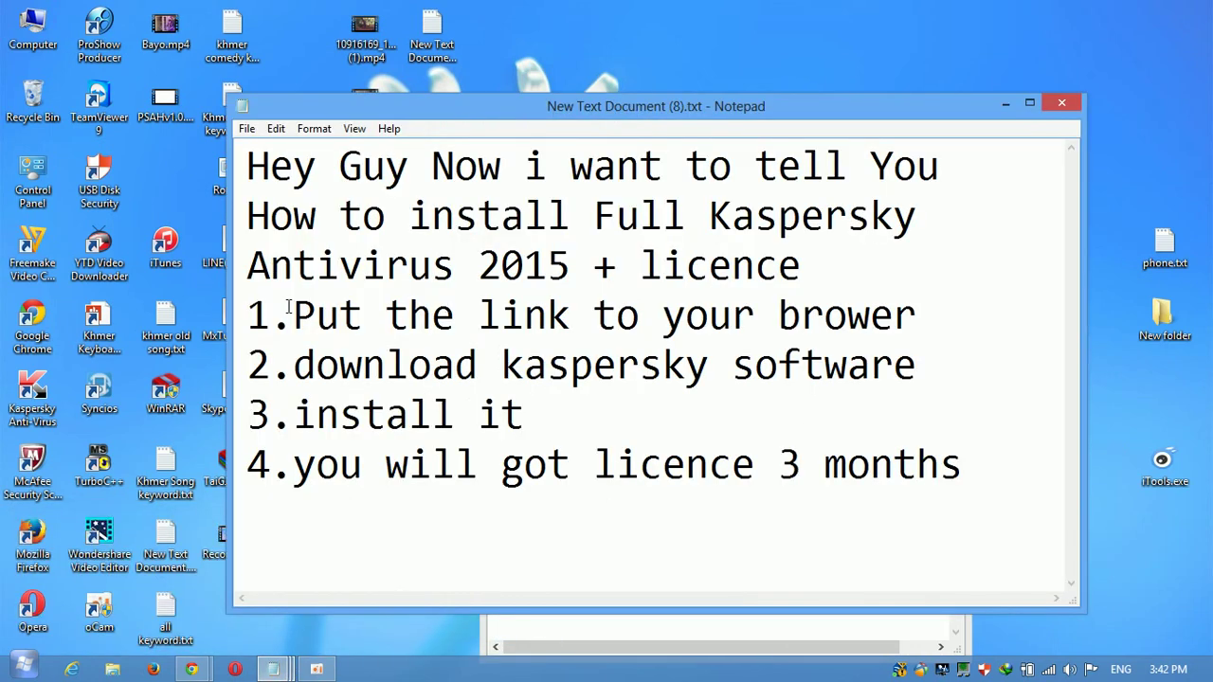
left_click_drag(289, 309, 917, 323)
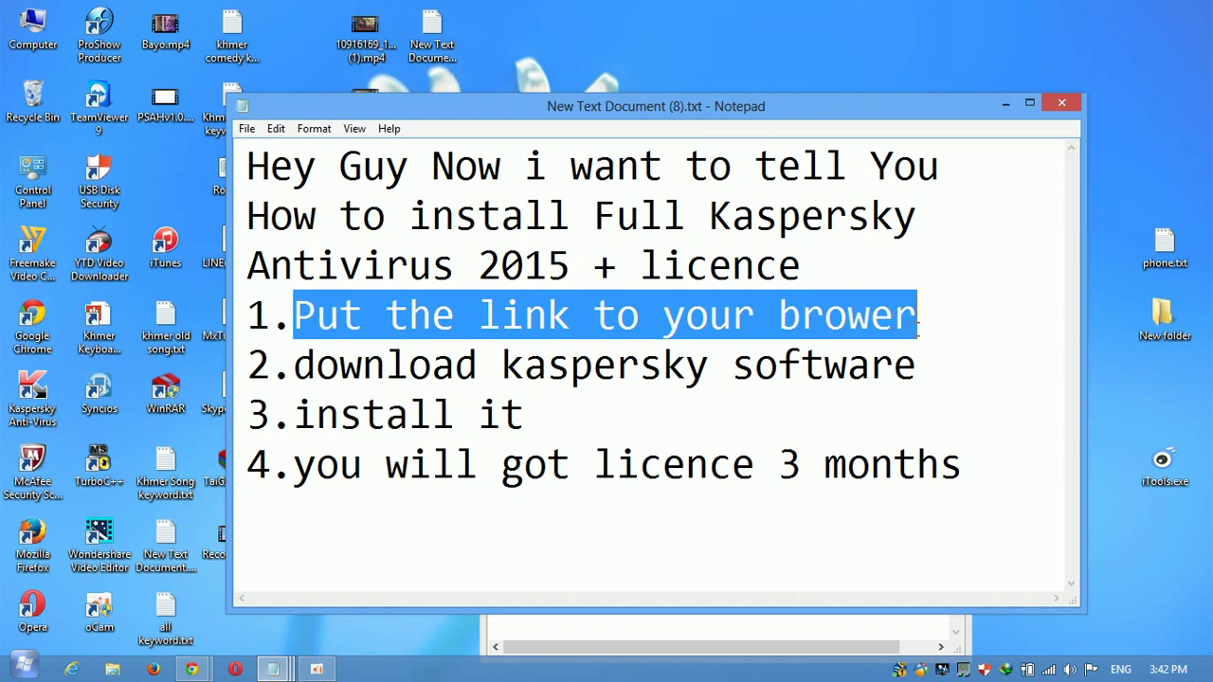
left_click(1006, 102)
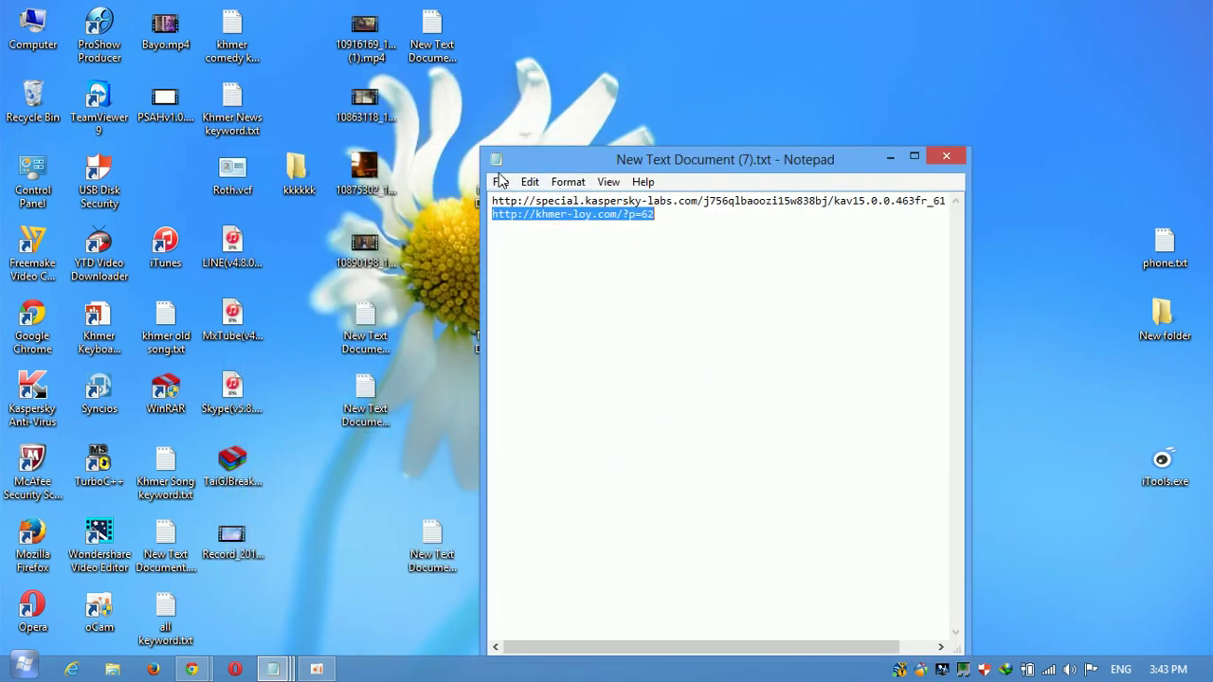
left_click_drag(493, 210, 664, 214)
right_click(649, 211)
left_click(663, 272)
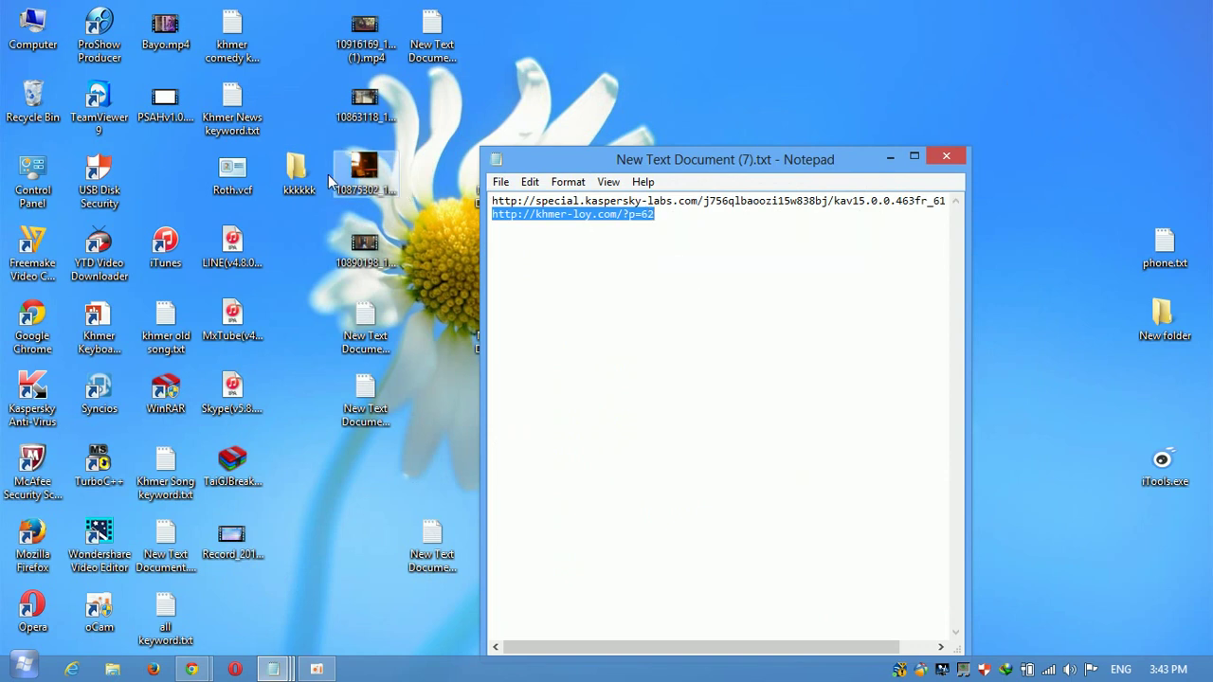
double_click(52, 316)
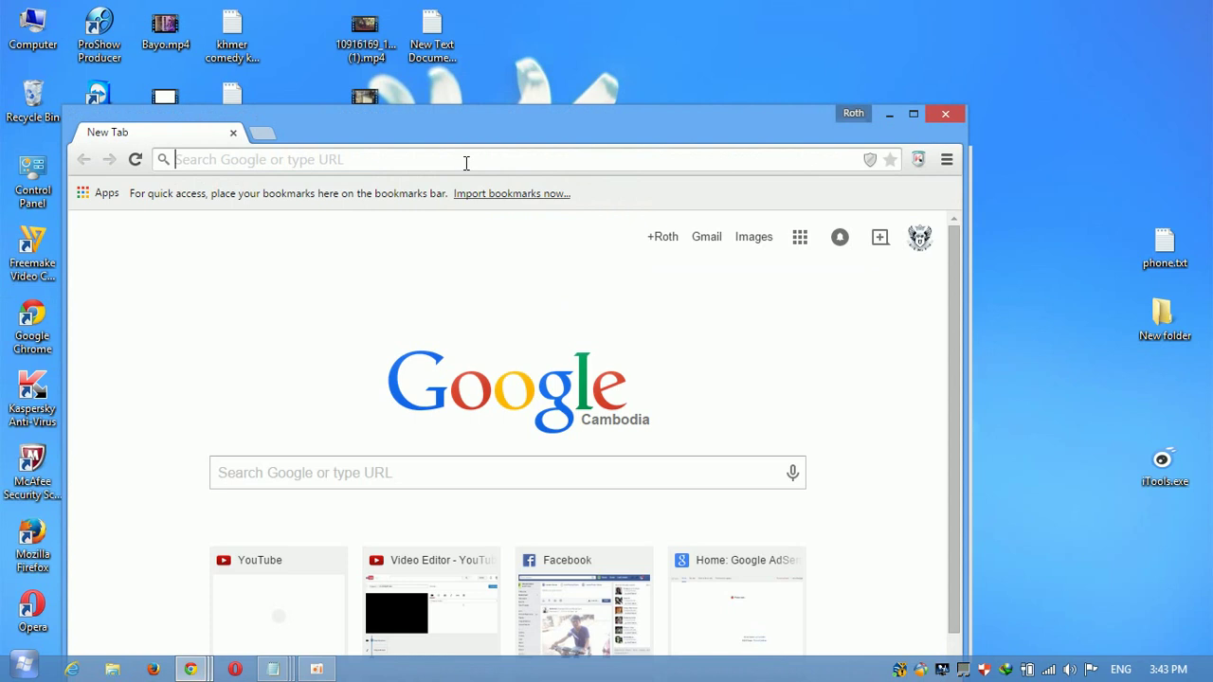
Paste the khmer-loy.com link into Chrome and open the article maximized.
key("ctrl+v")
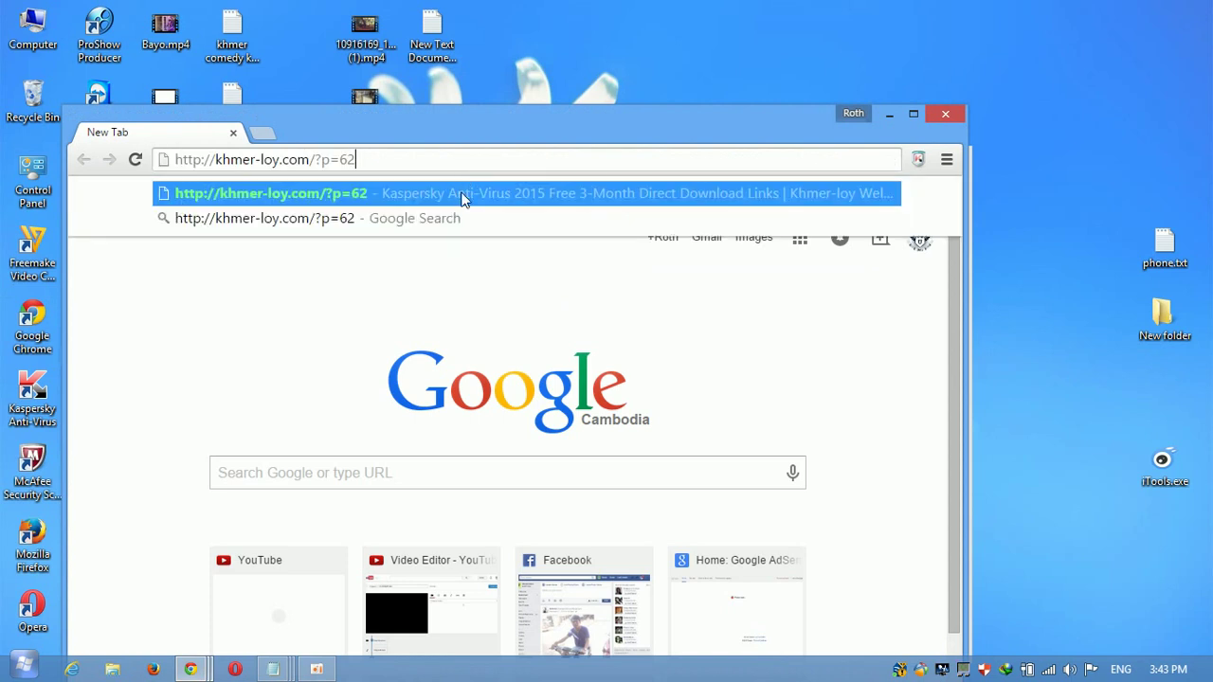
left_click(463, 195)
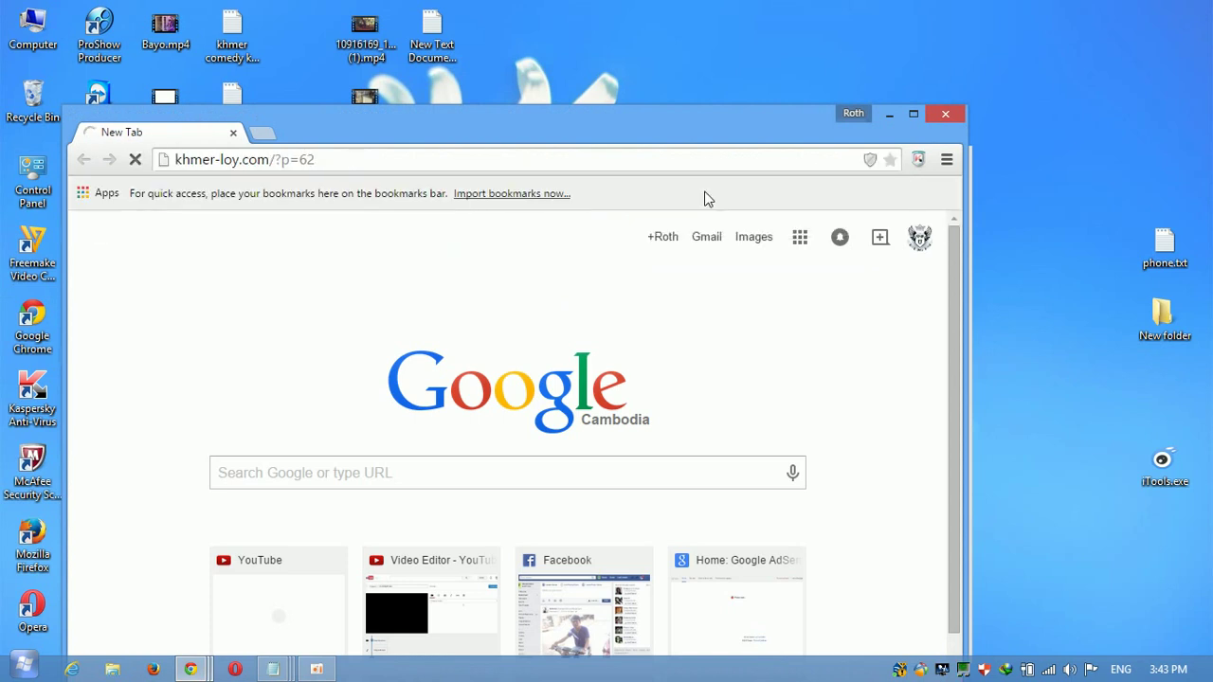
left_click(916, 113)
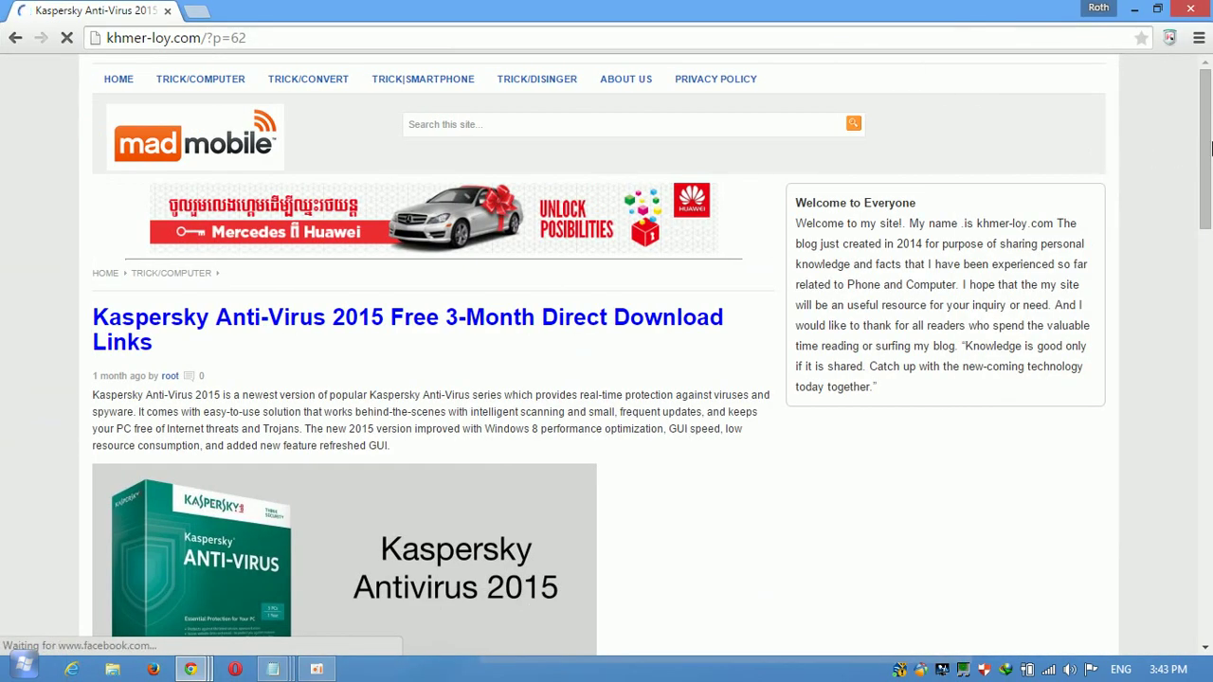
scroll(1208, 218, "down", 2)
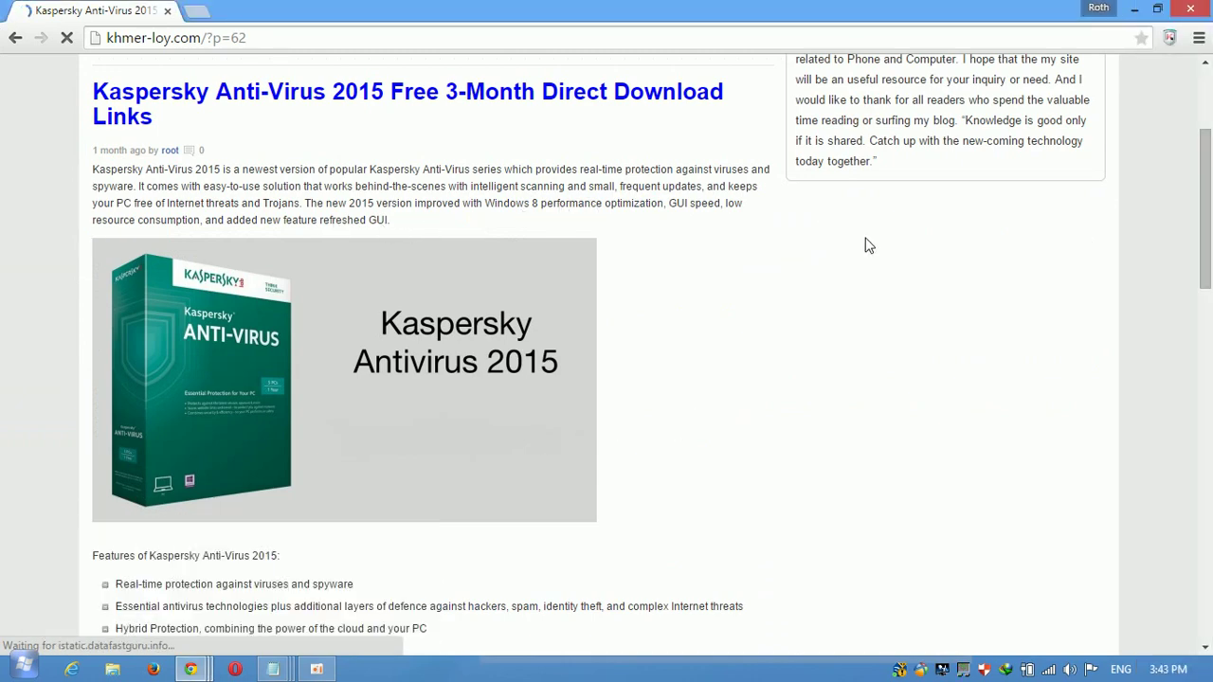
Scroll through the Kaspersky Anti-Virus 2015 feature list down to the kav15 installer link.
left_click_drag(1208, 263, 1178, 271)
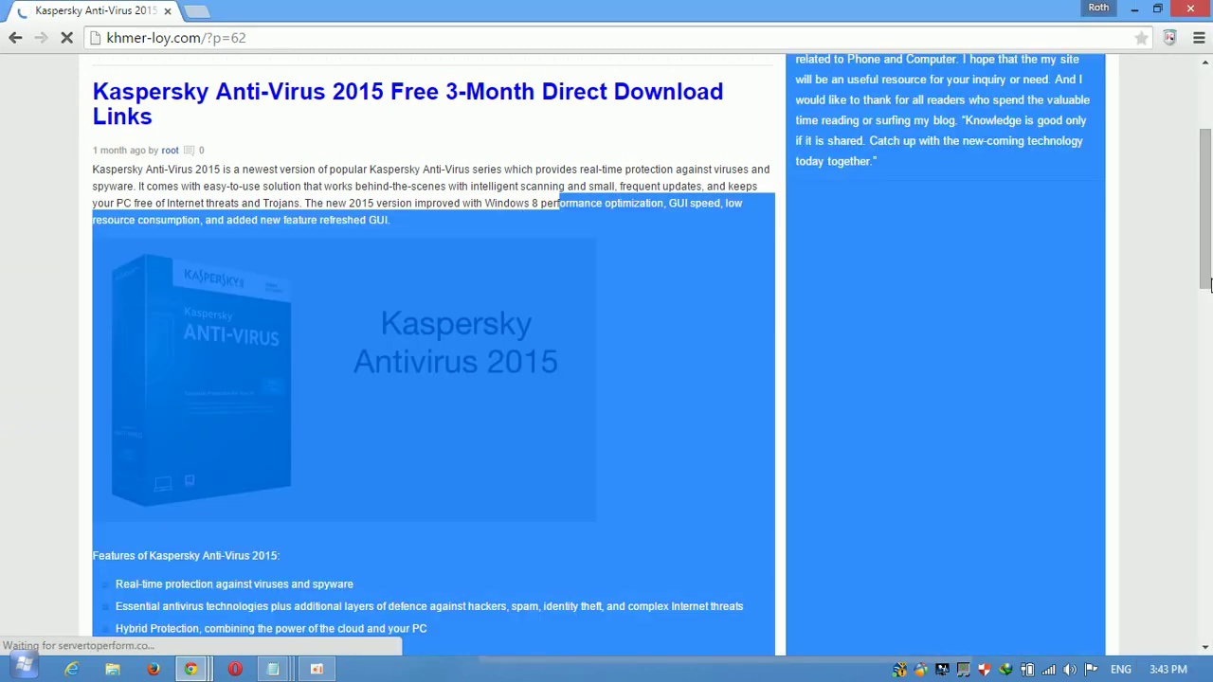
left_click(1178, 271)
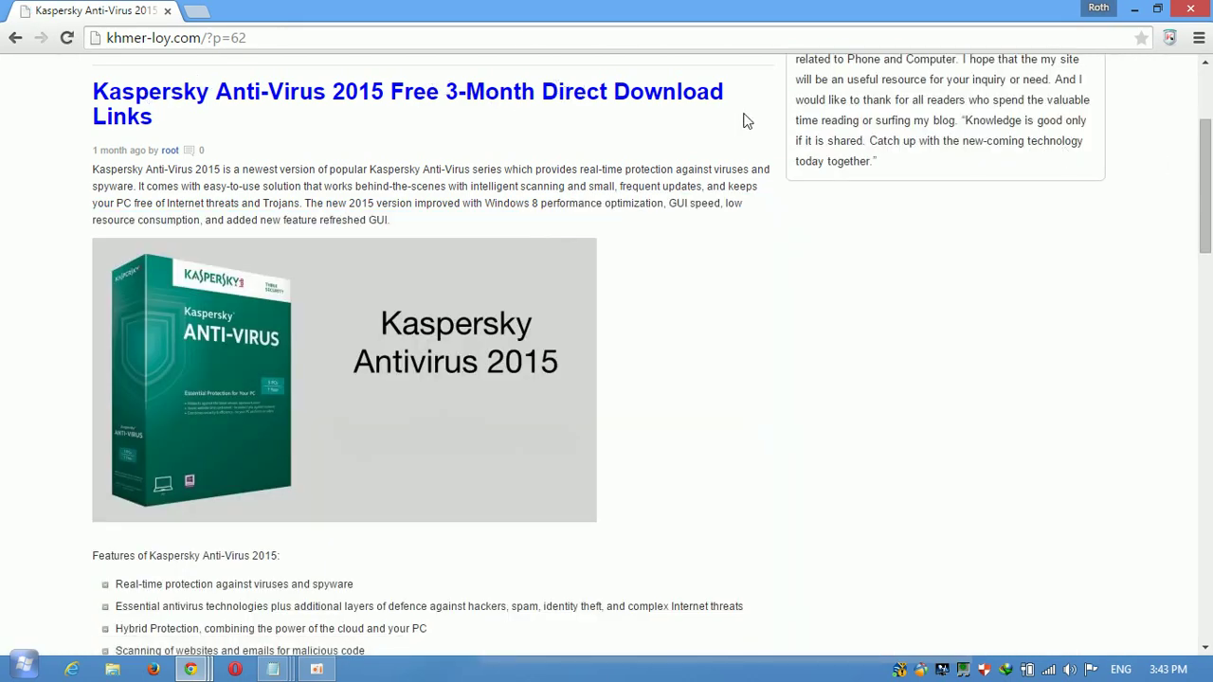
scroll(1211, 199, "down", 4)
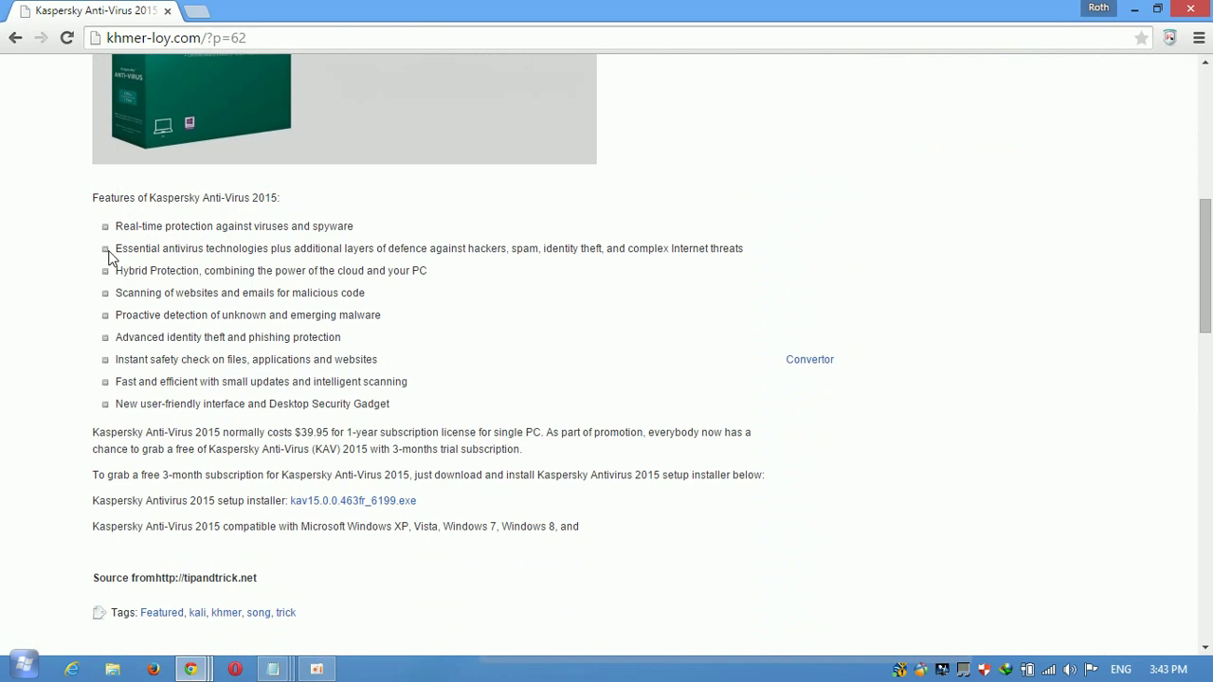
left_click_drag(112, 248, 761, 249)
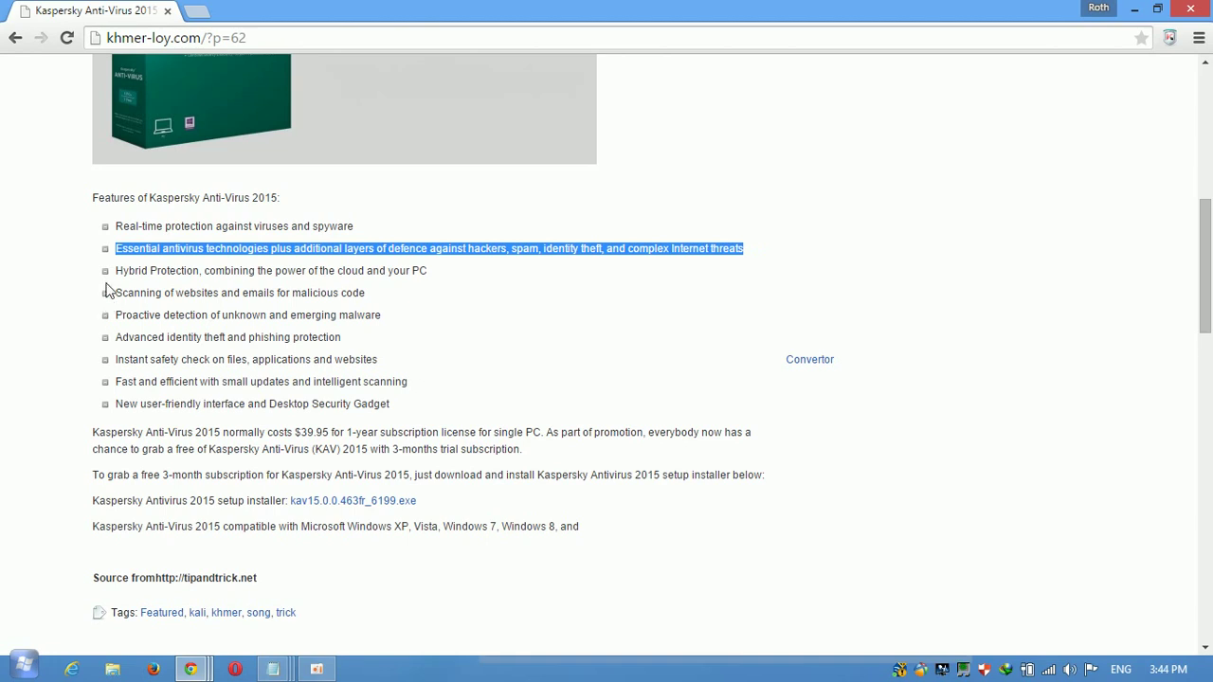
left_click_drag(89, 274, 476, 279)
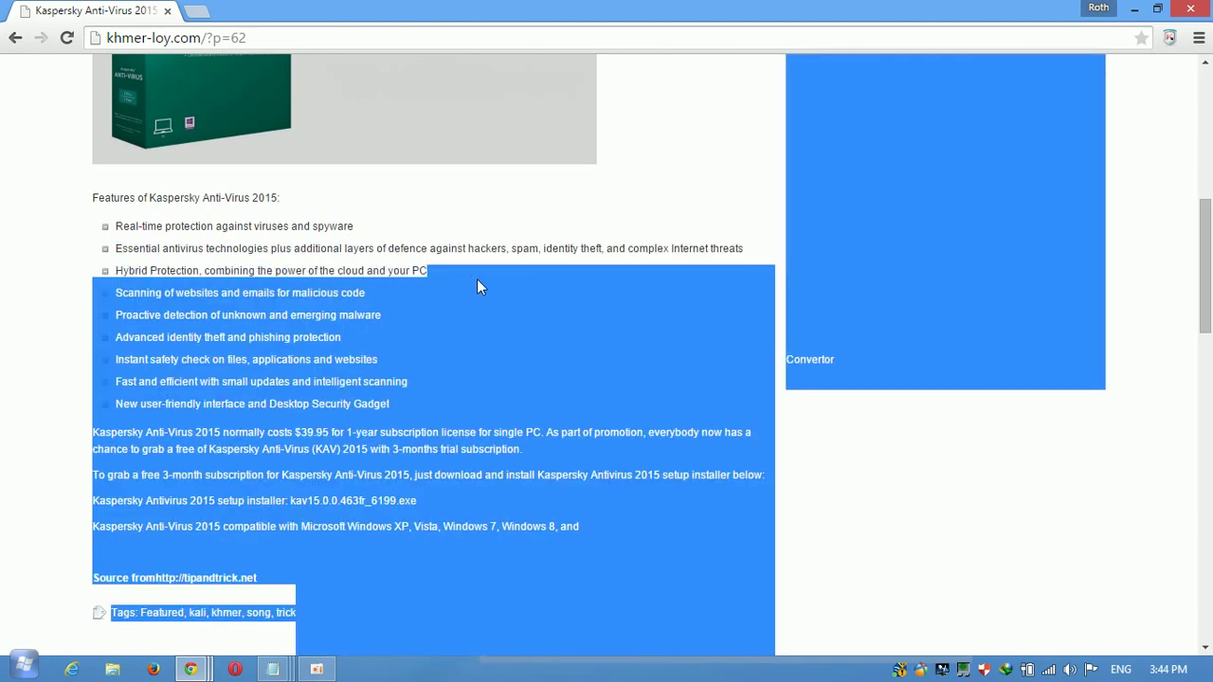
left_click(476, 278)
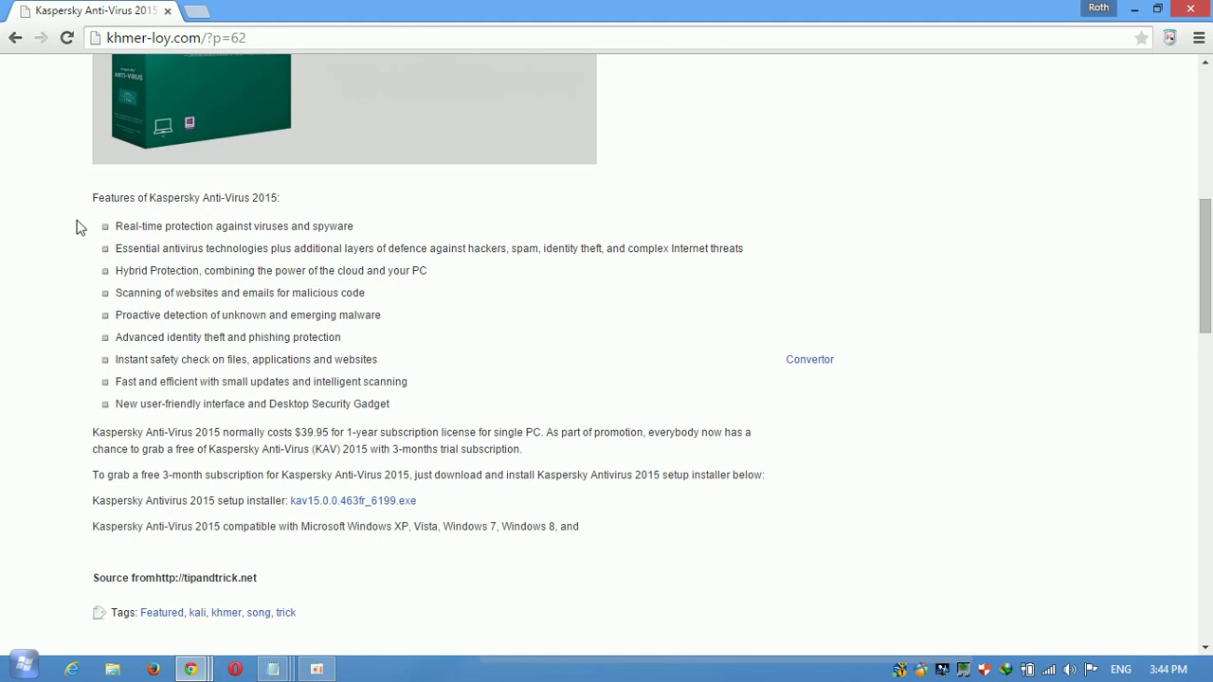
left_click_drag(83, 284, 81, 427)
left_click(43, 339)
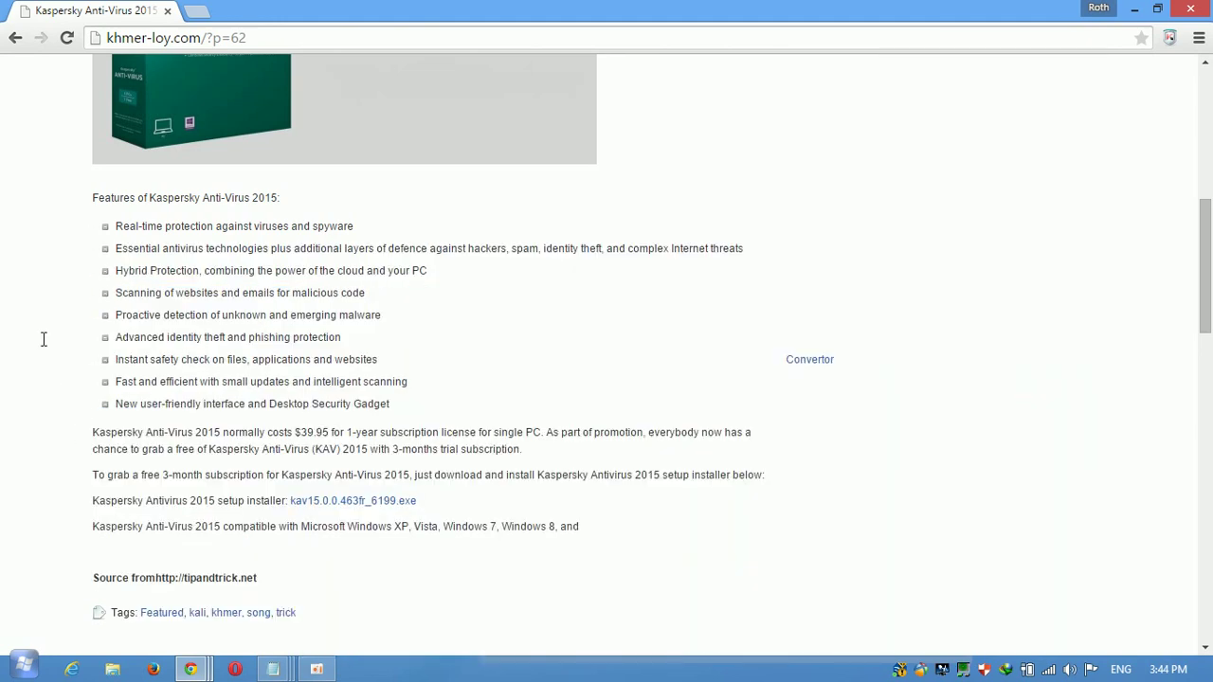
Download kav15.0.0.463fr_6199.exe with Internet Download Manager, saving it to the Desktop.
left_click(334, 509)
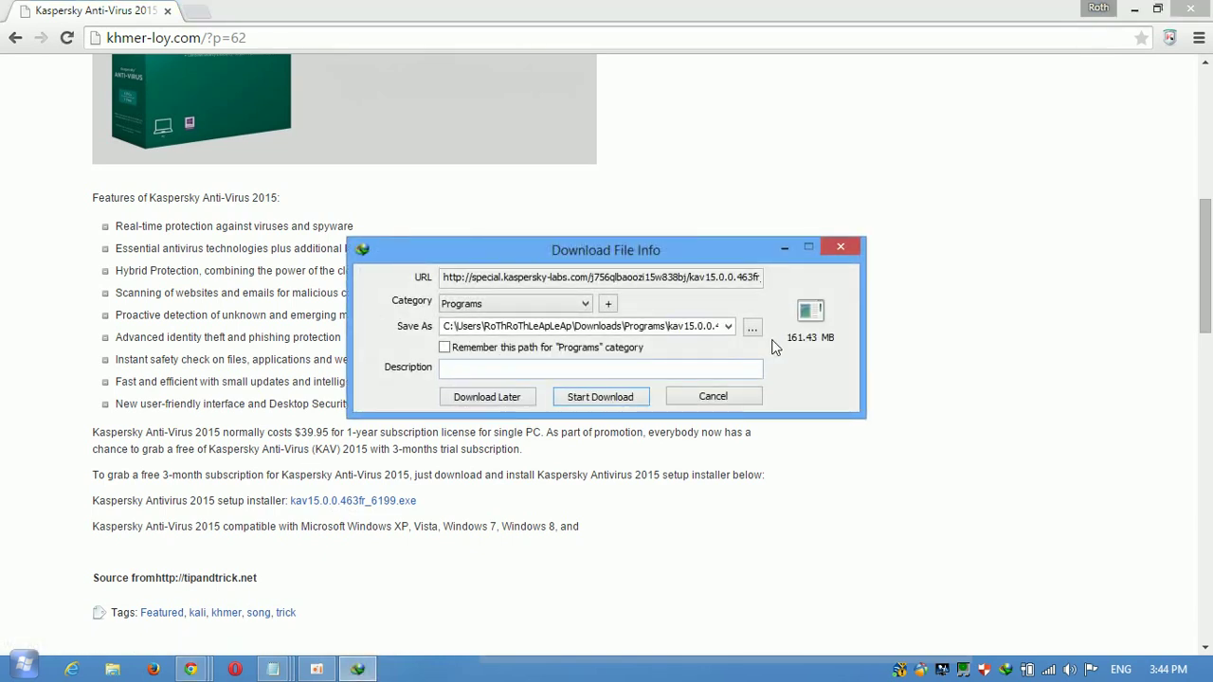
left_click(754, 327)
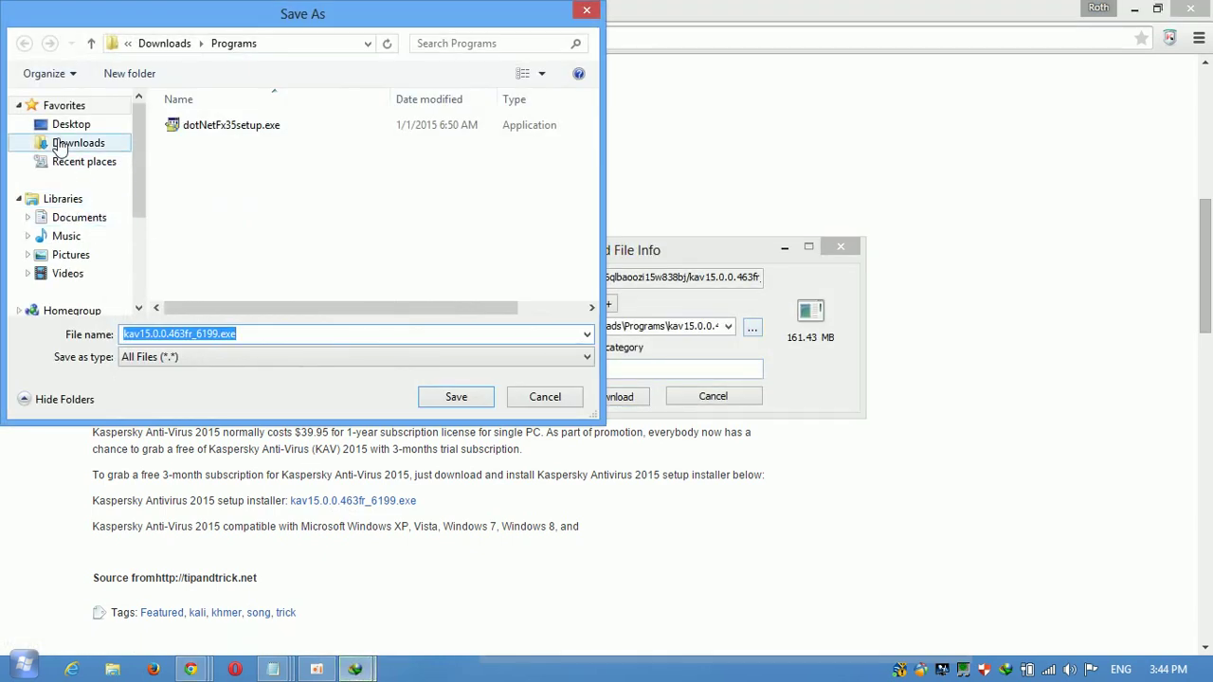
left_click(71, 124)
left_click(476, 396)
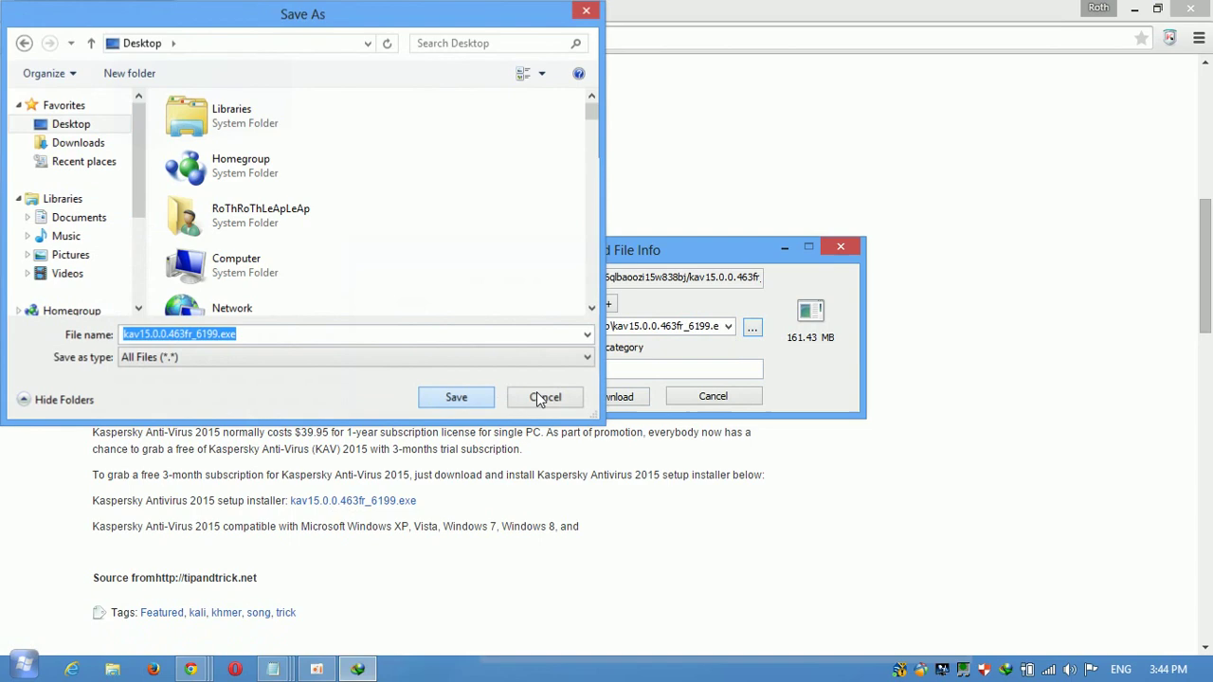
left_click(540, 397)
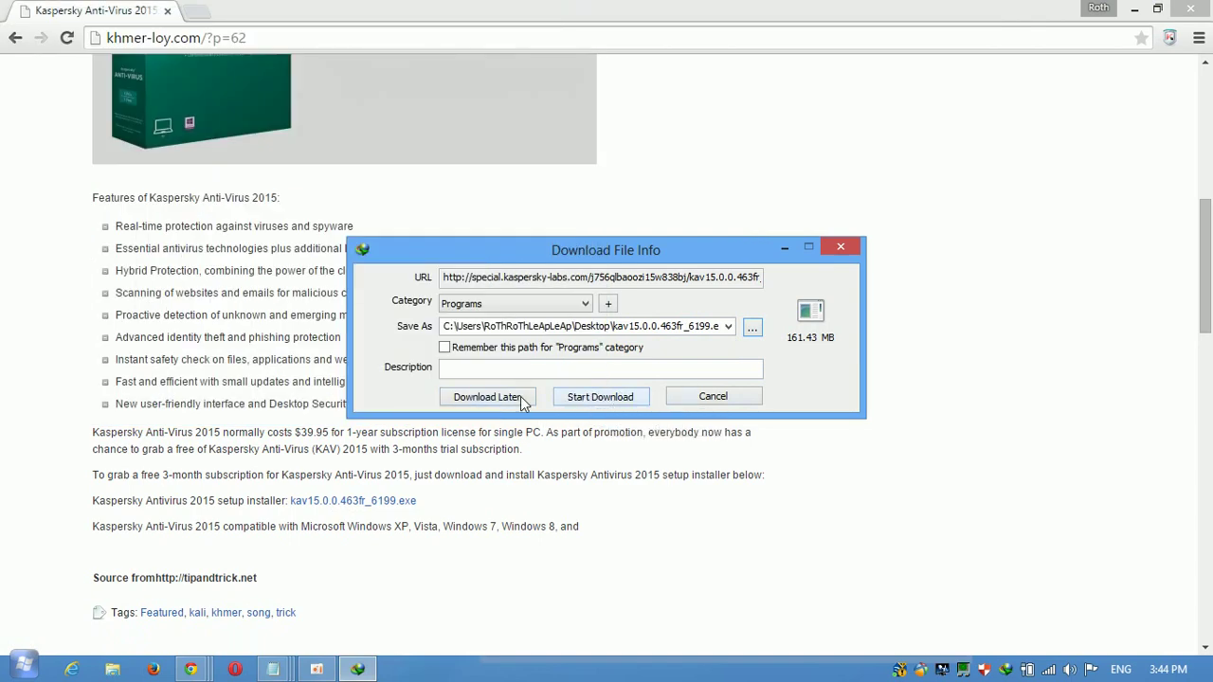
left_click(712, 397)
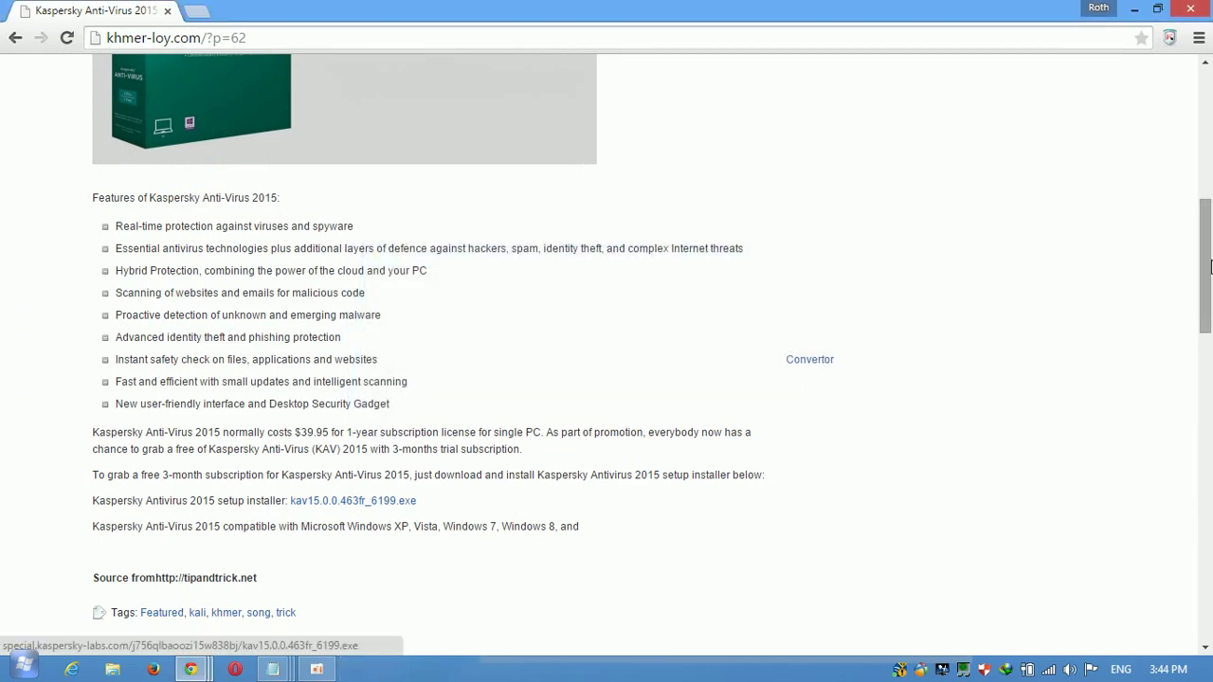
left_click_drag(1209, 265, 1209, 135)
Minimize Chrome and highlight step 3, 'install it', in New Text Document (8).
left_click(1143, 8)
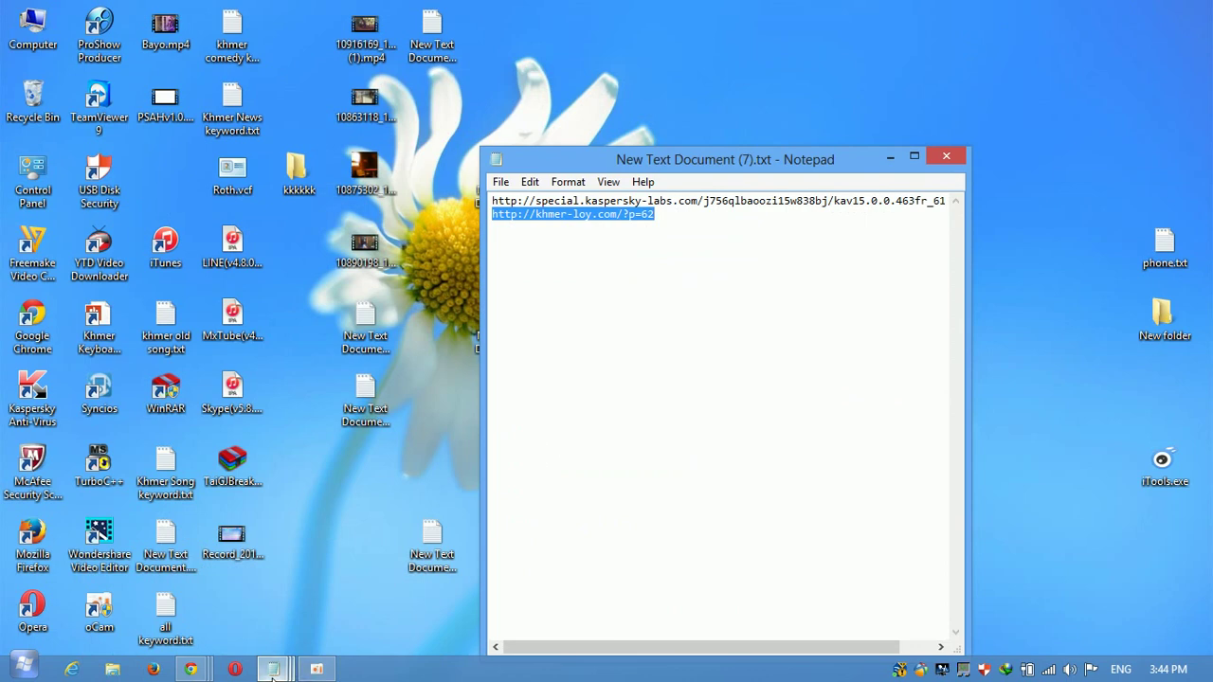
mouse_move(297, 669)
left_click(478, 573)
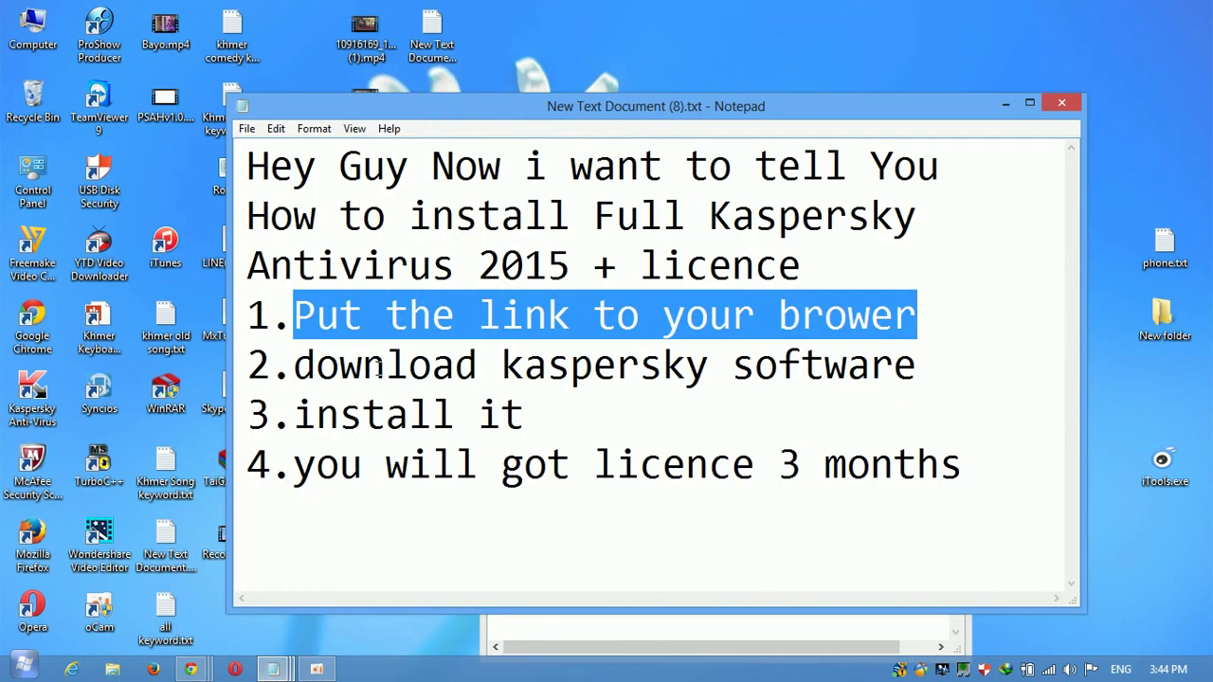
mouse_move(274, 414)
left_mouse_down()
mouse_move(541, 403)
mouse_move(606, 417)
mouse_move(248, 414)
mouse_move(636, 464)
mouse_move(479, 410)
mouse_move(293, 414)
left_mouse_up()
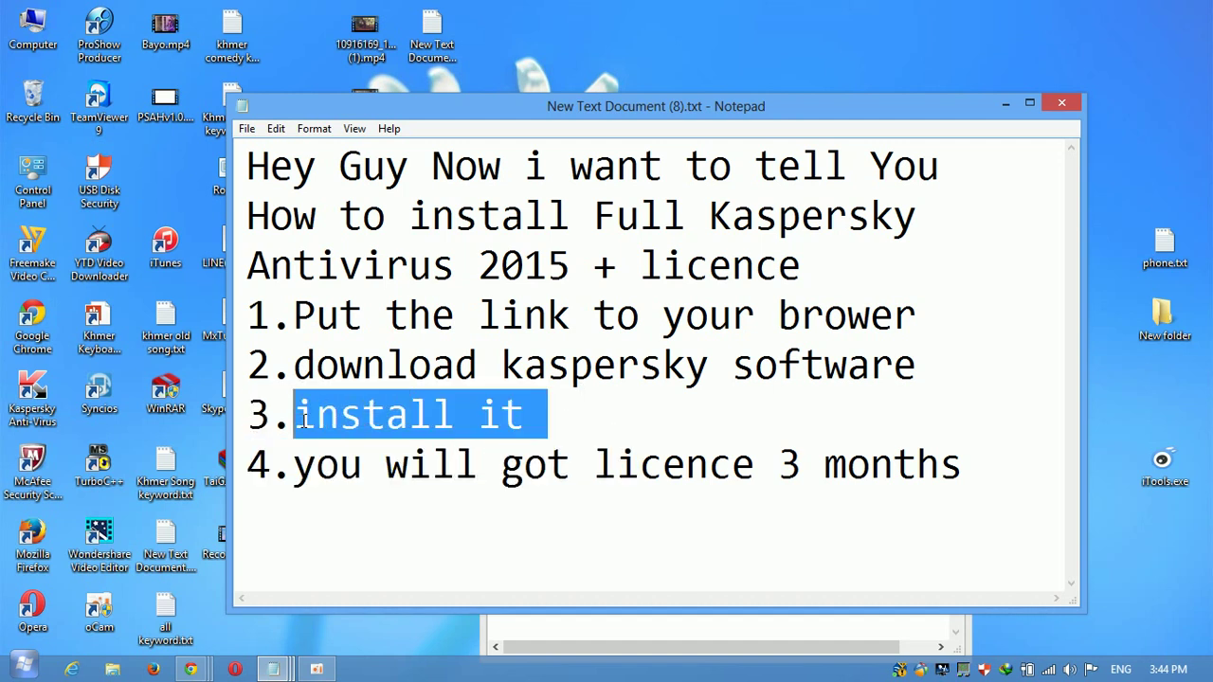
double_click(36, 48)
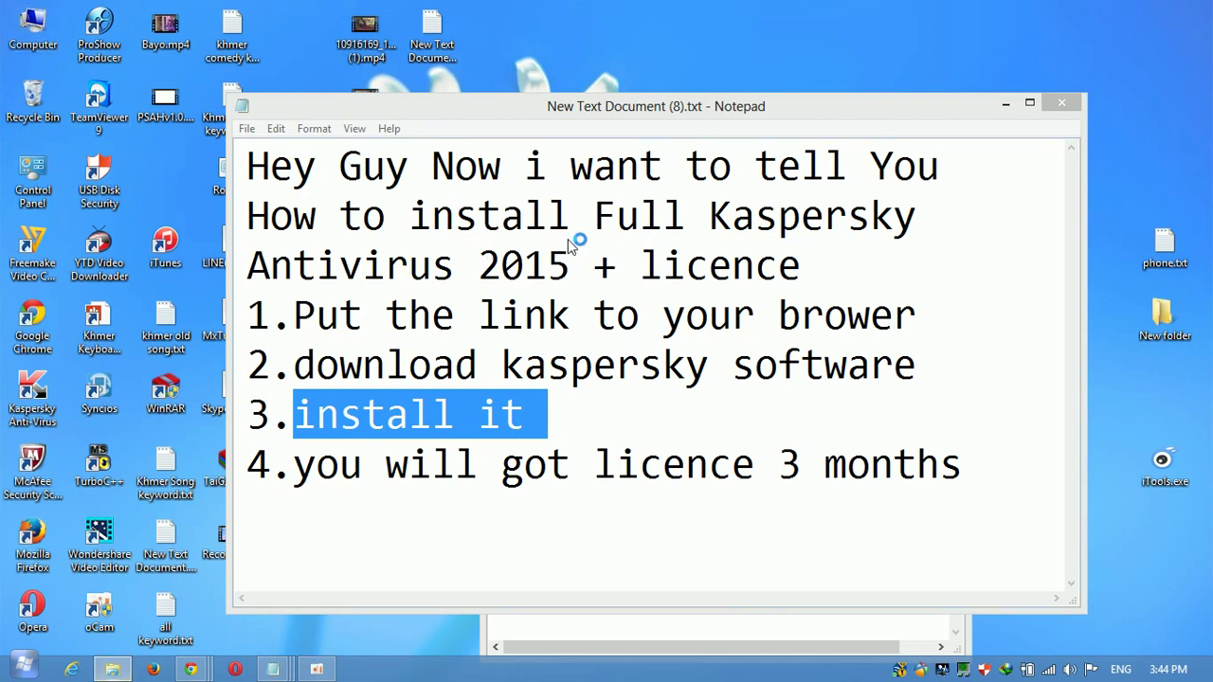
Browse to D:\Software PC\Antivirus and open the kav15.0.0.463fr_6199.exe context menu.
double_click(636, 320)
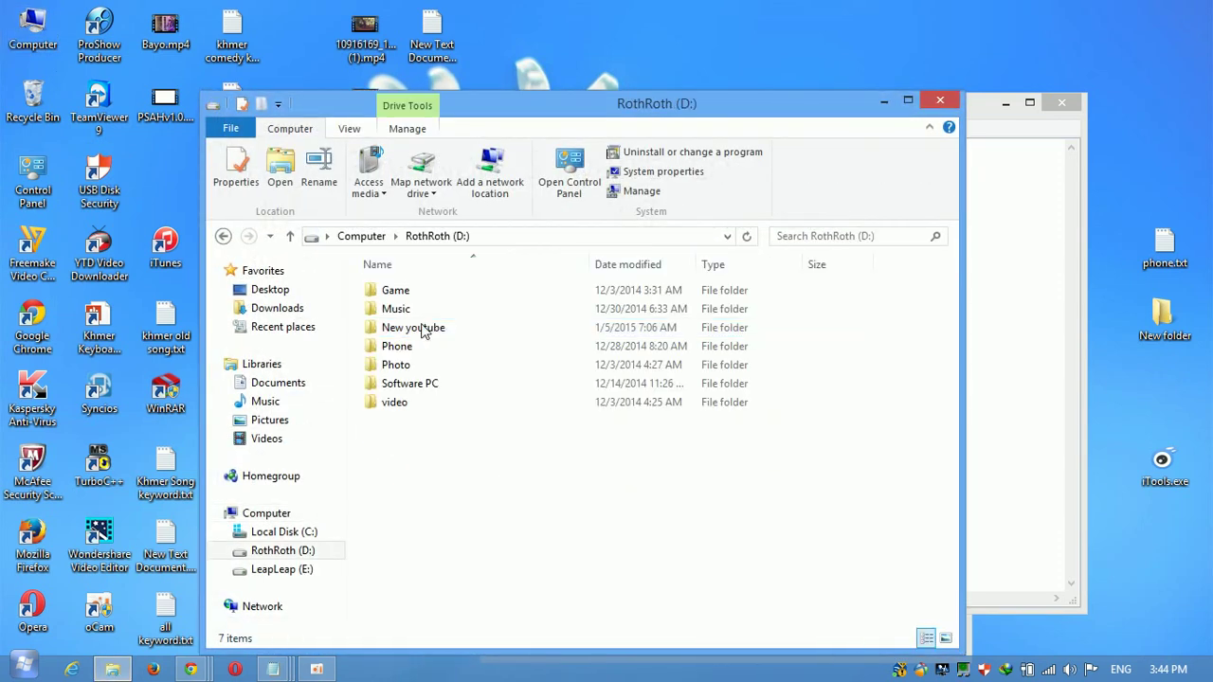
double_click(426, 383)
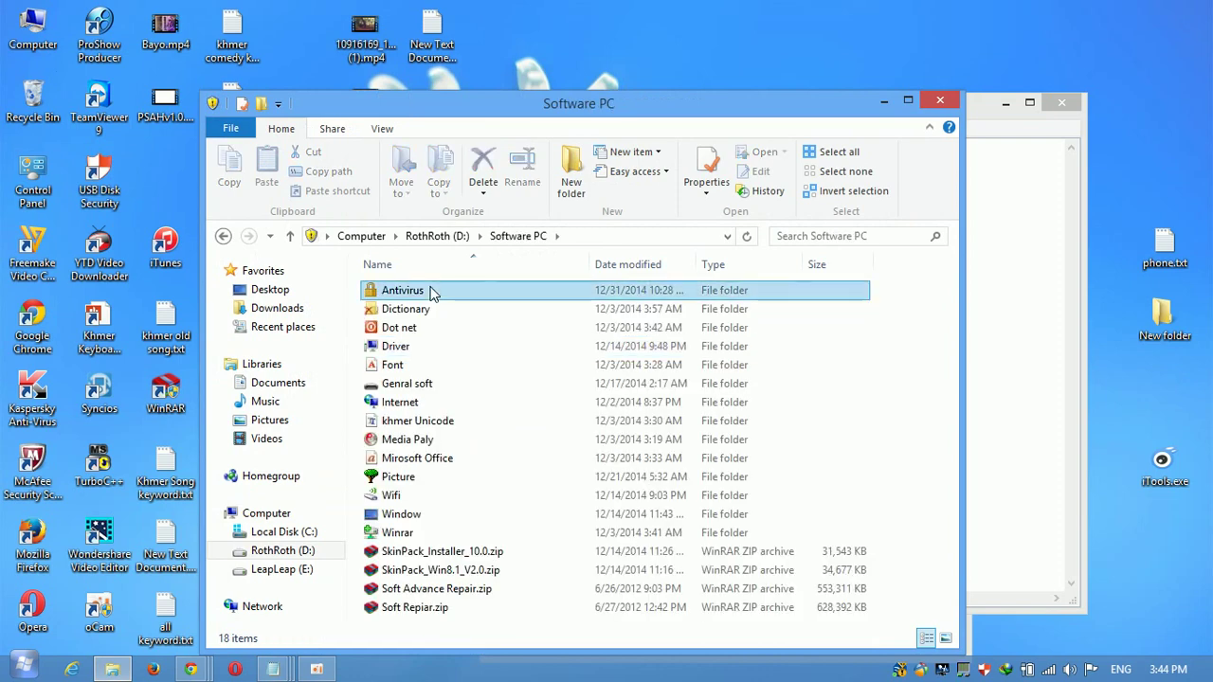
double_click(431, 290)
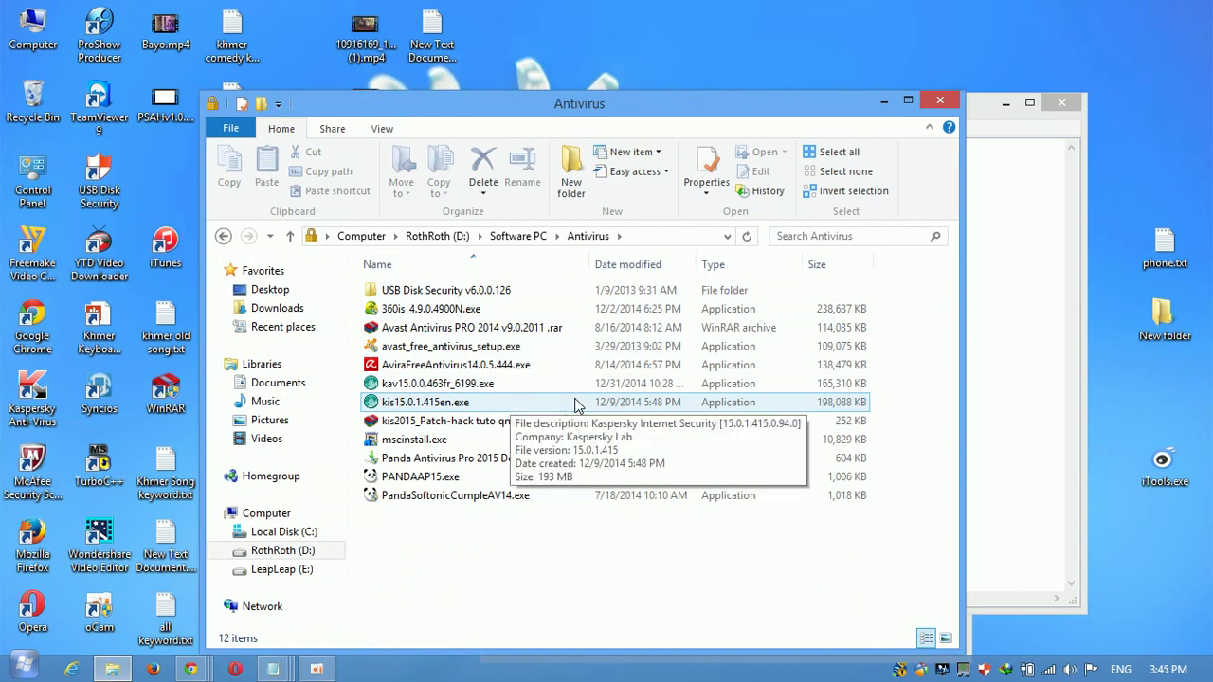
right_click(569, 384)
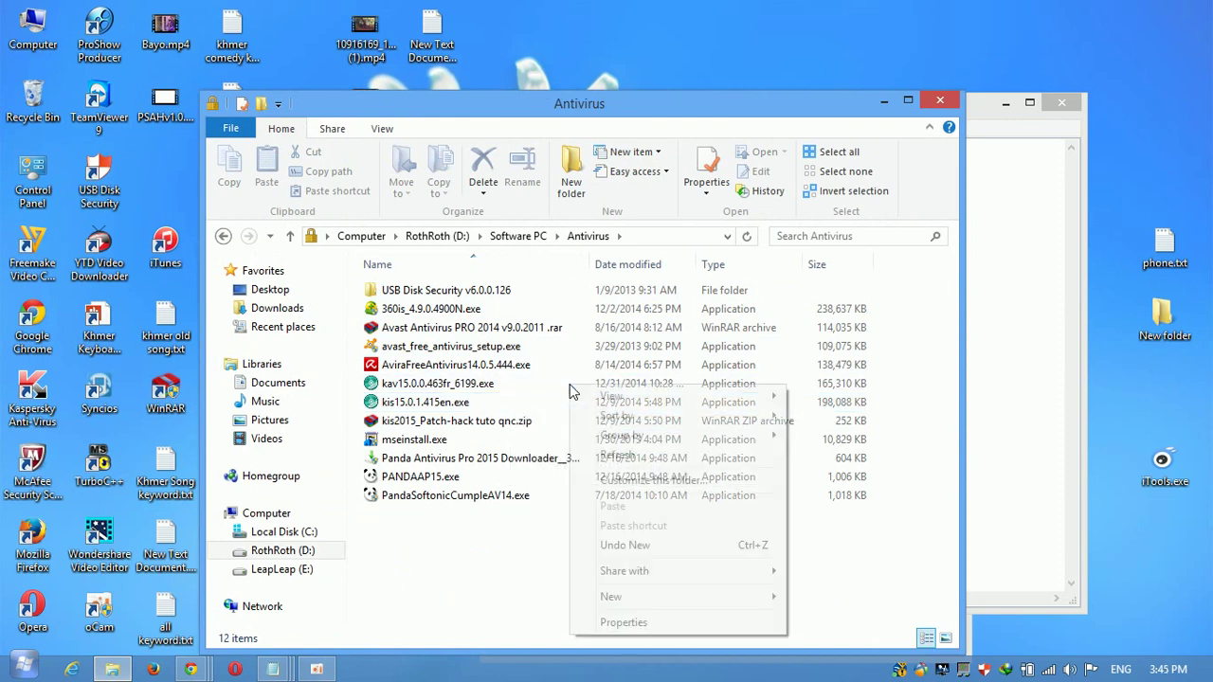
right_click(528, 383)
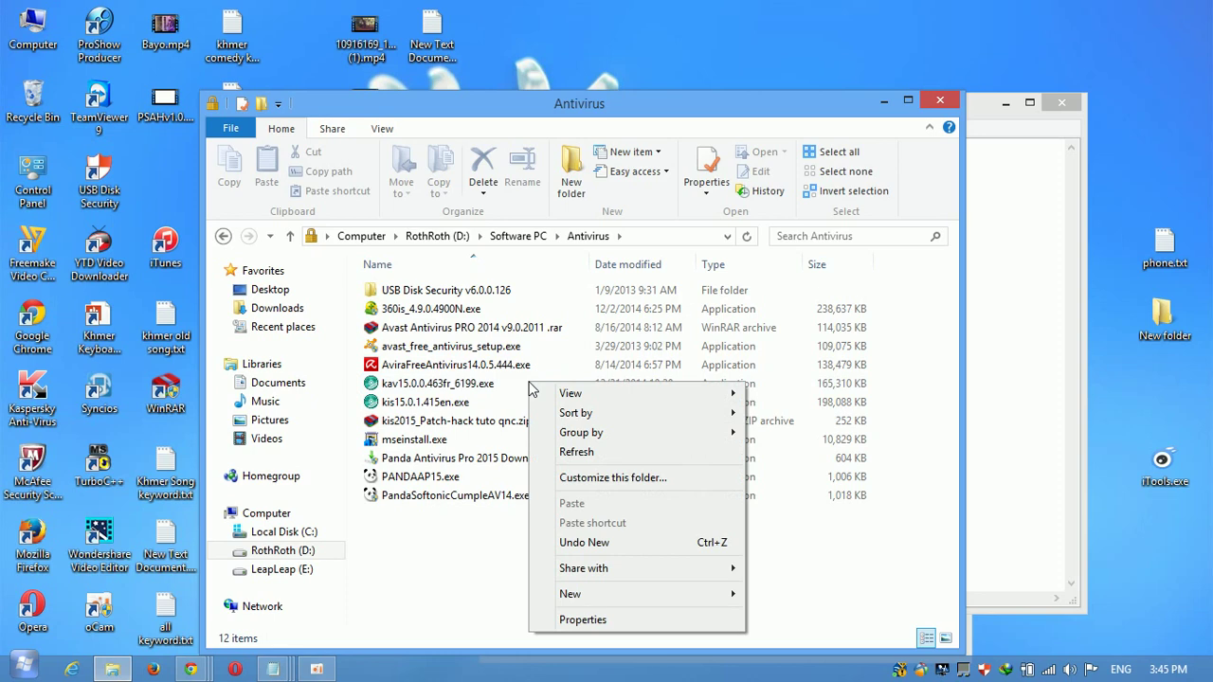
right_click(457, 379)
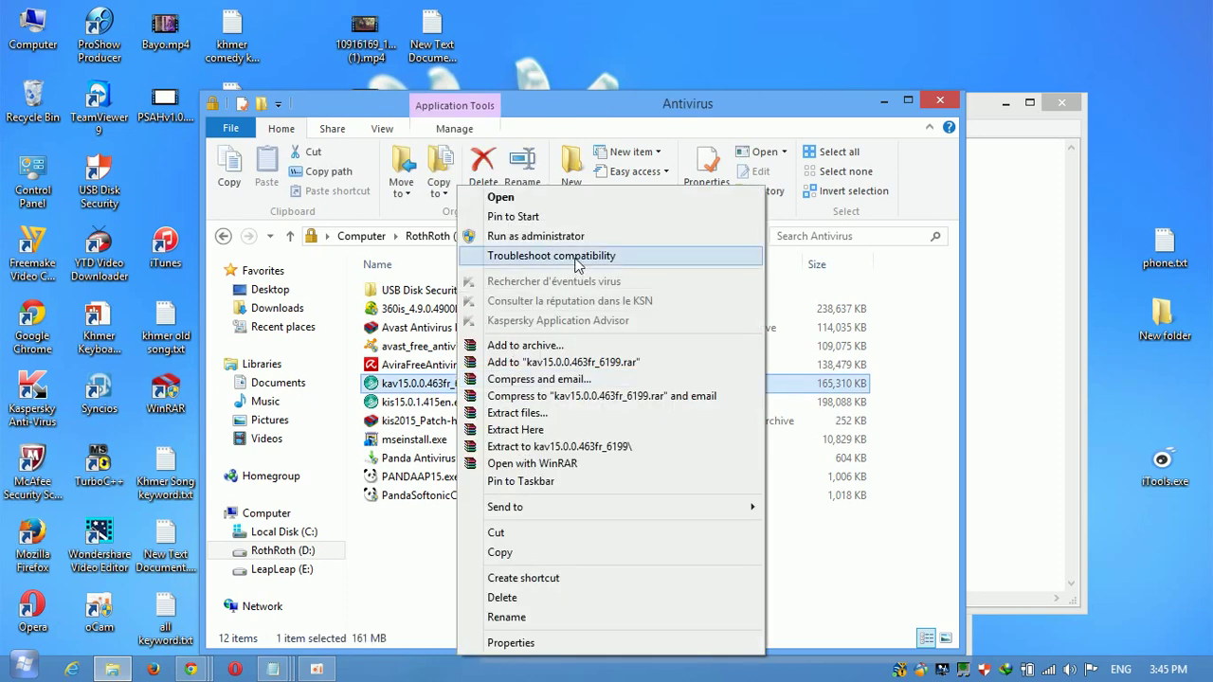
Open the kav15 installer, check step 3 in the notes, and begin the installation.
left_click(574, 198)
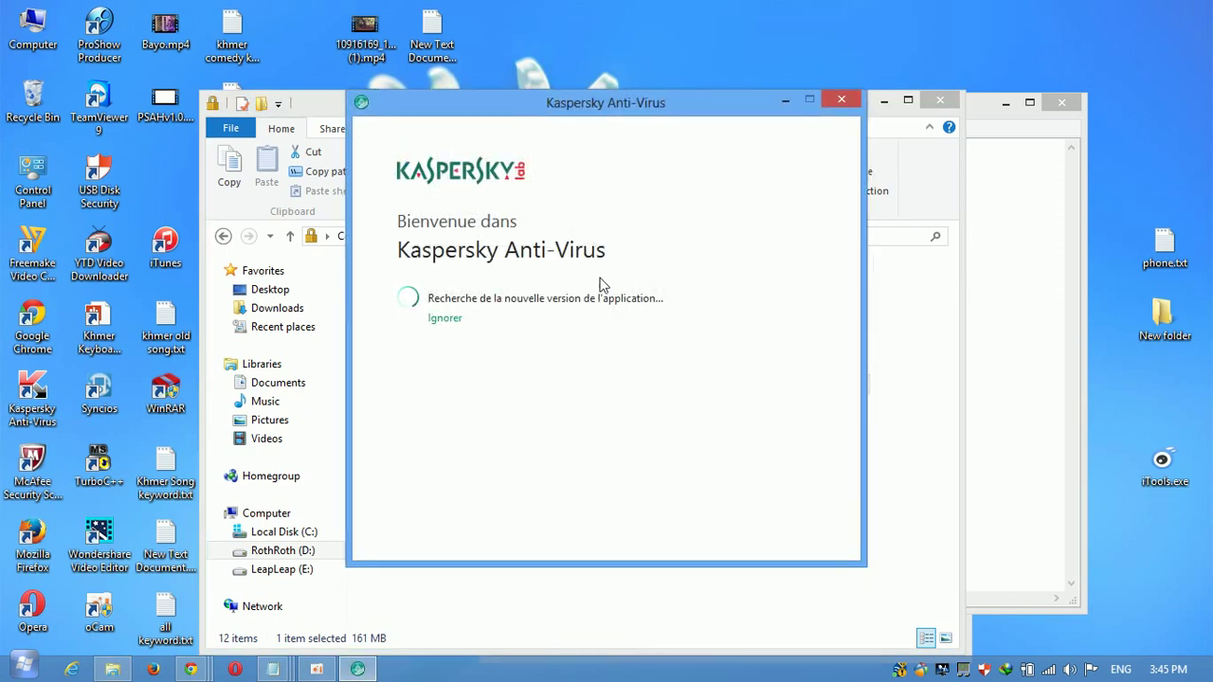
mouse_move(312, 675)
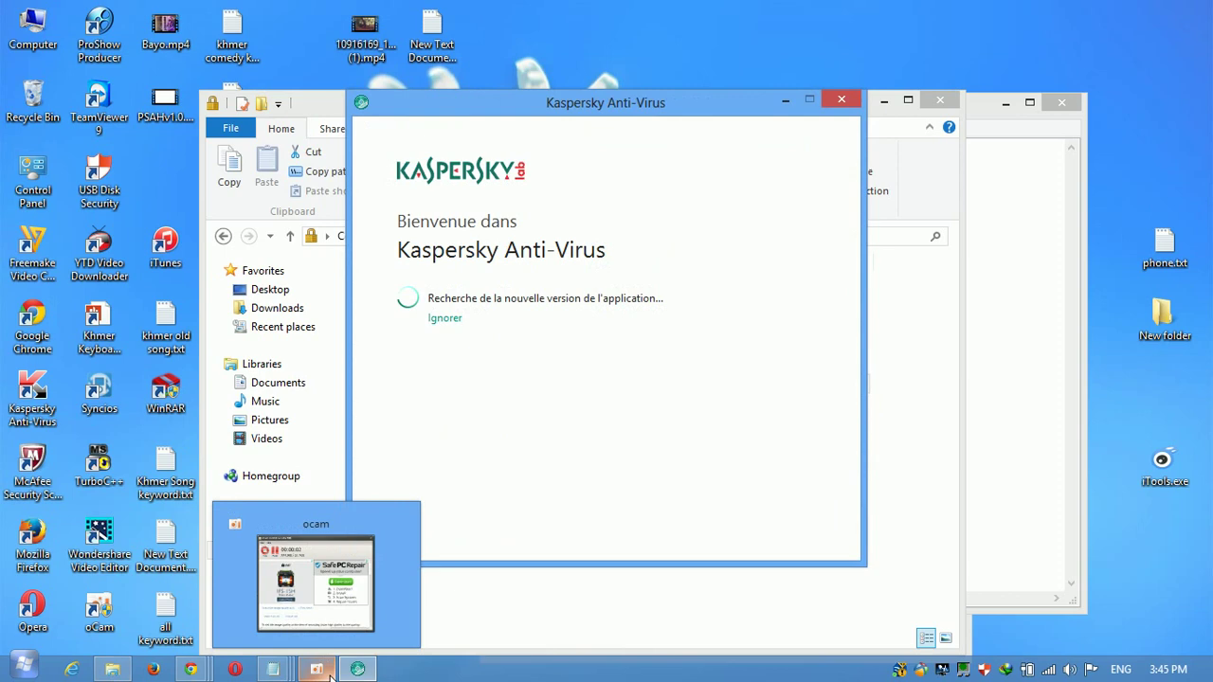
mouse_move(273, 670)
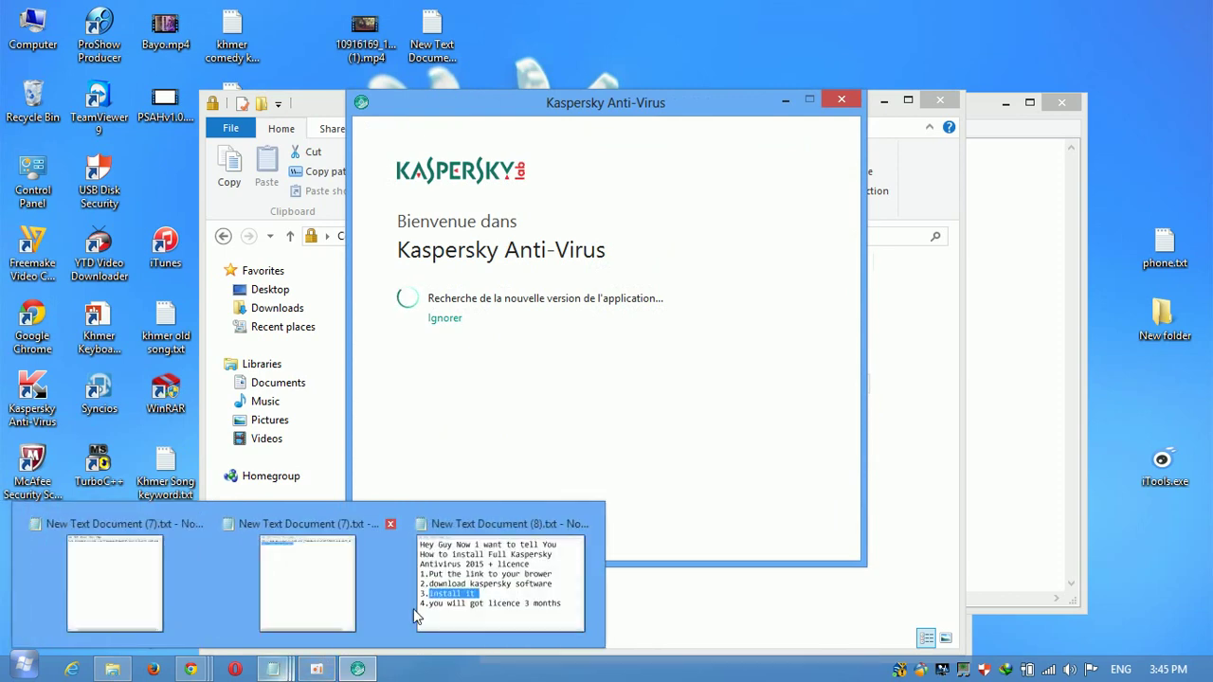
left_click(480, 594)
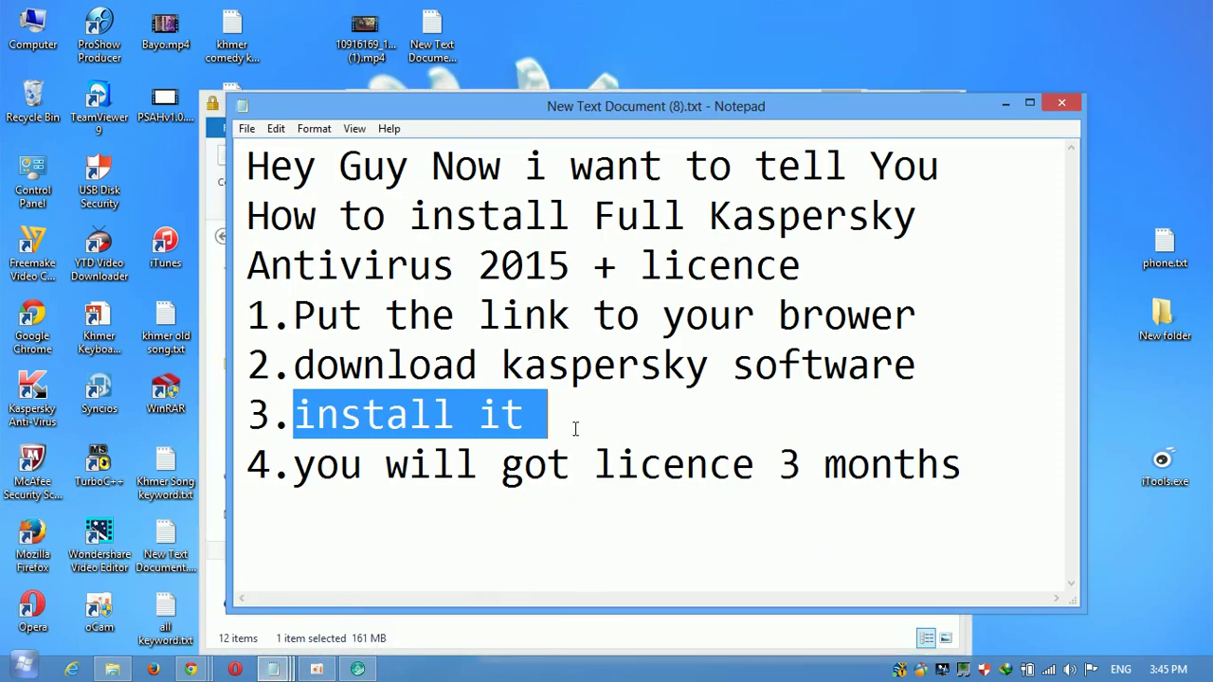
left_click_drag(574, 430, 256, 417)
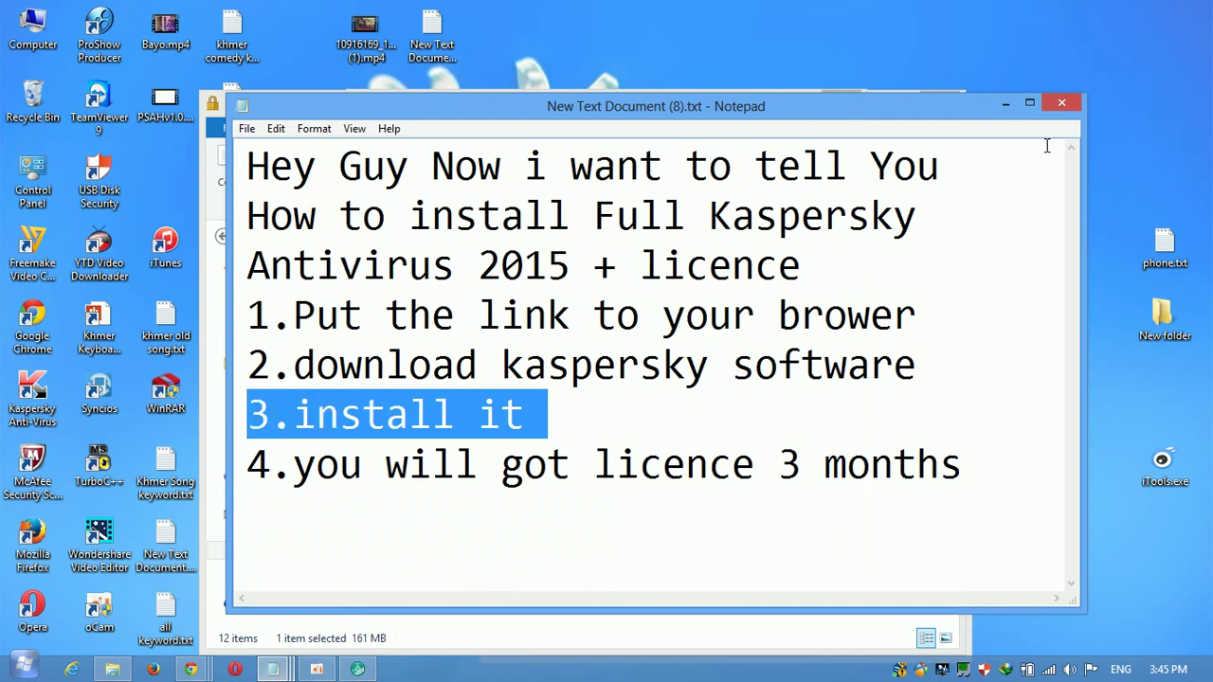
left_click(1005, 102)
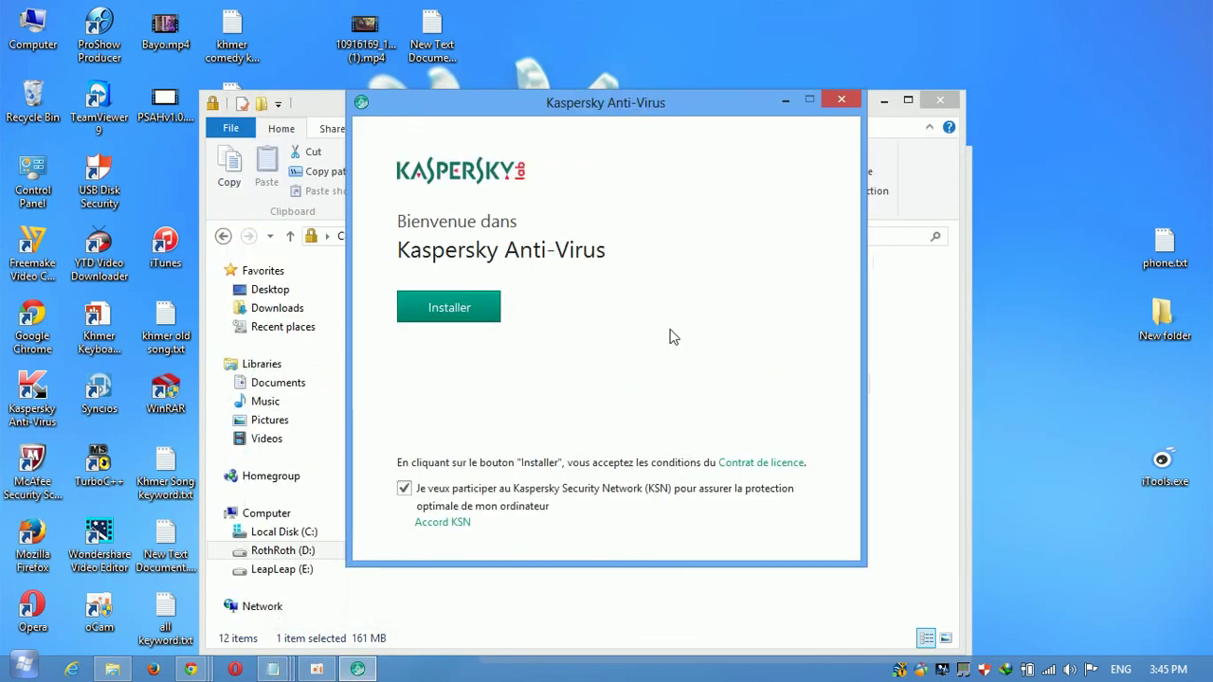
left_click(447, 312)
Let the installer run while hiding oCam, refreshing the desktop, and moving the installer window right.
left_click(436, 308)
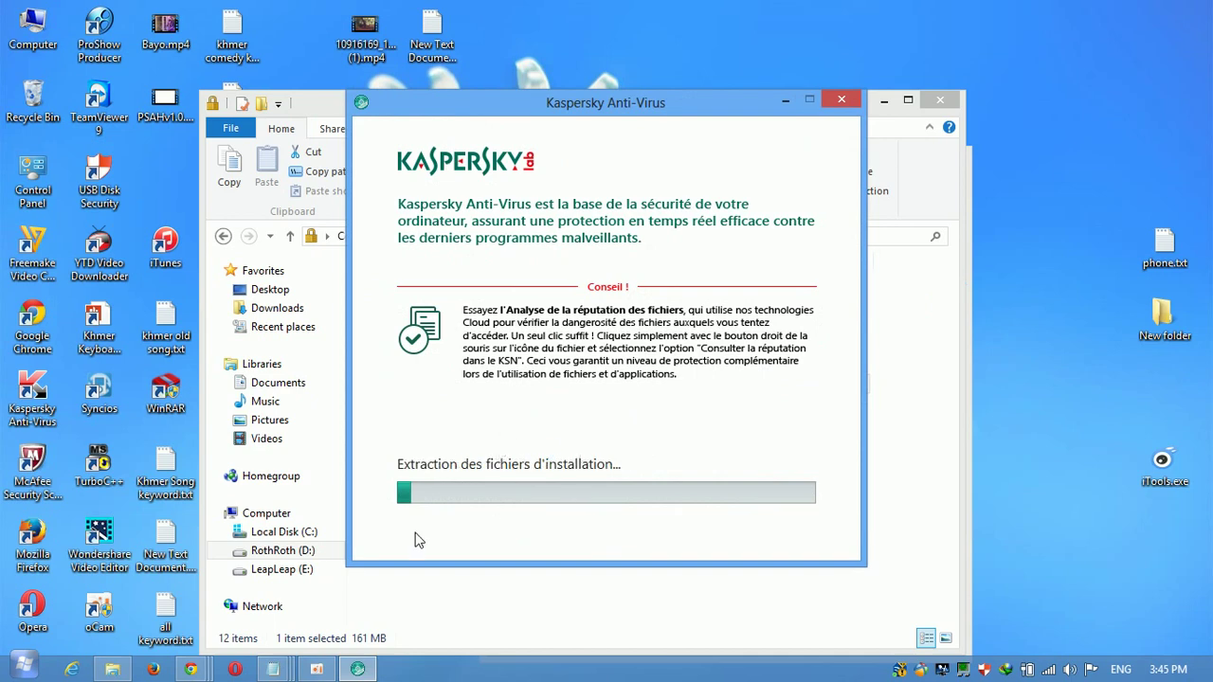
left_click(317, 669)
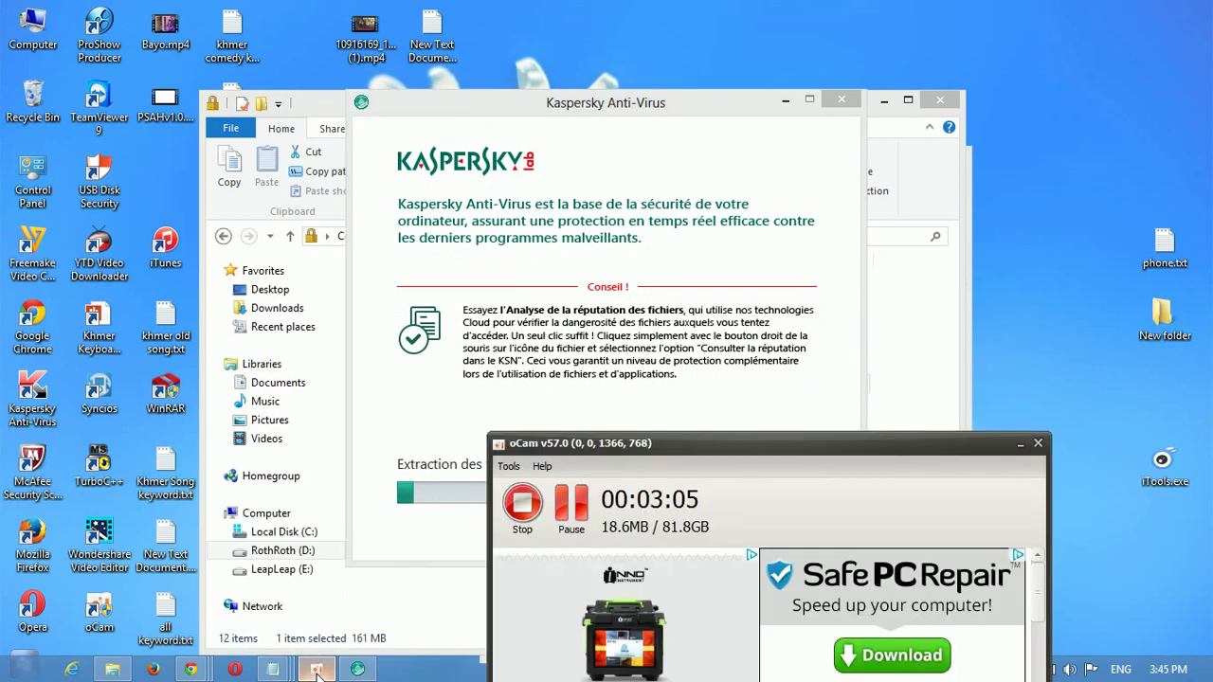
left_click(1014, 444)
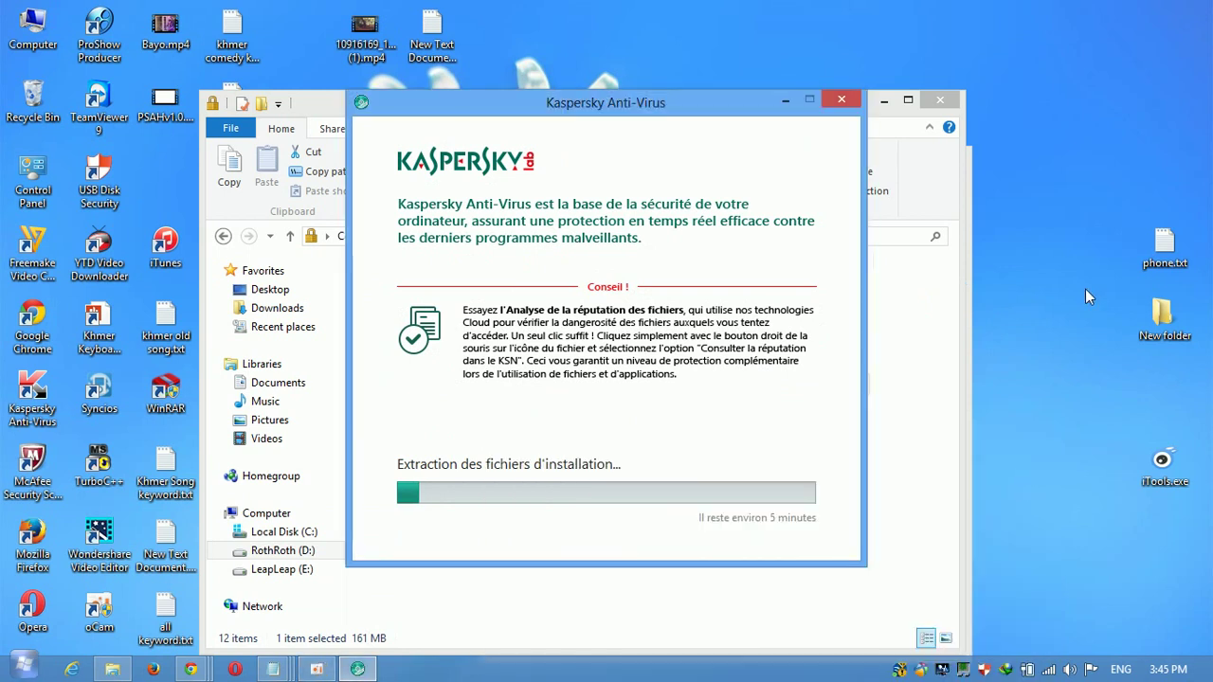
right_click(1122, 220)
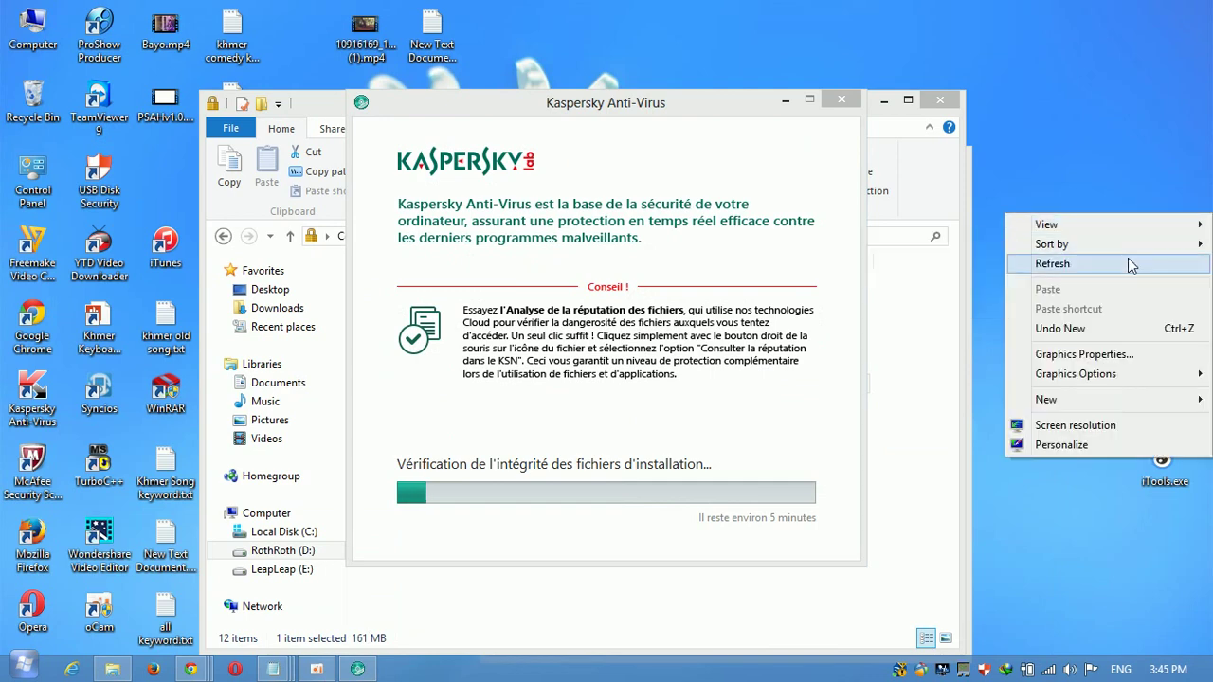
left_click(1128, 263)
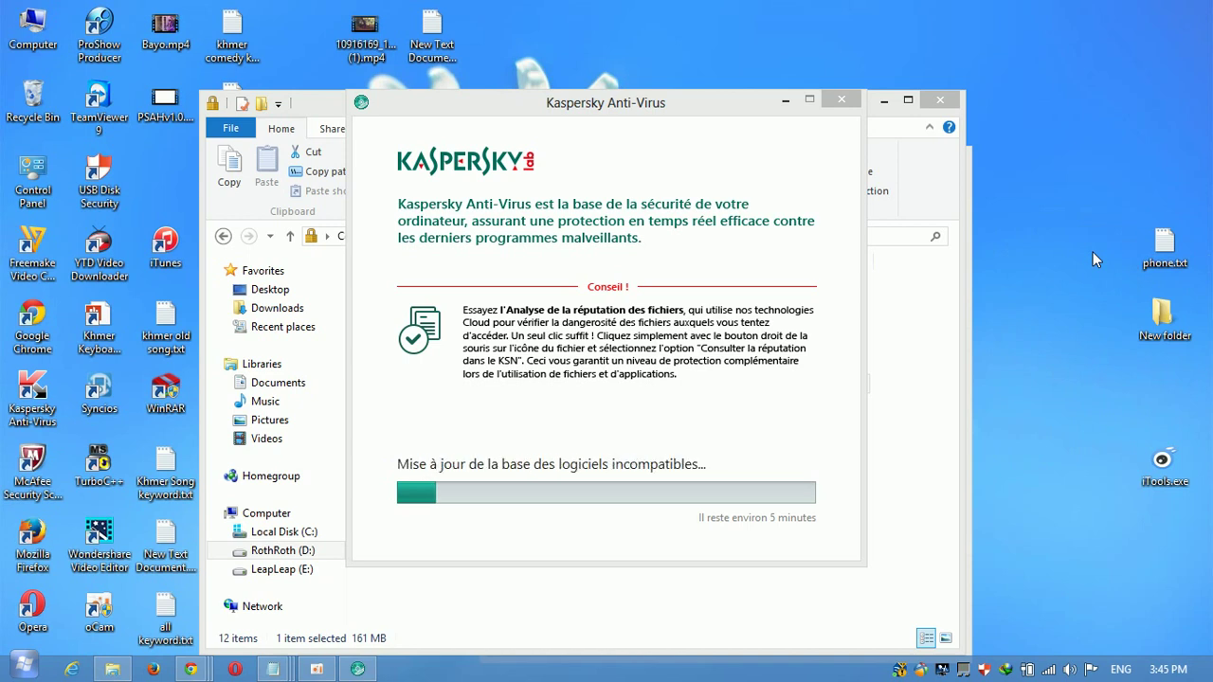
right_click(1092, 252)
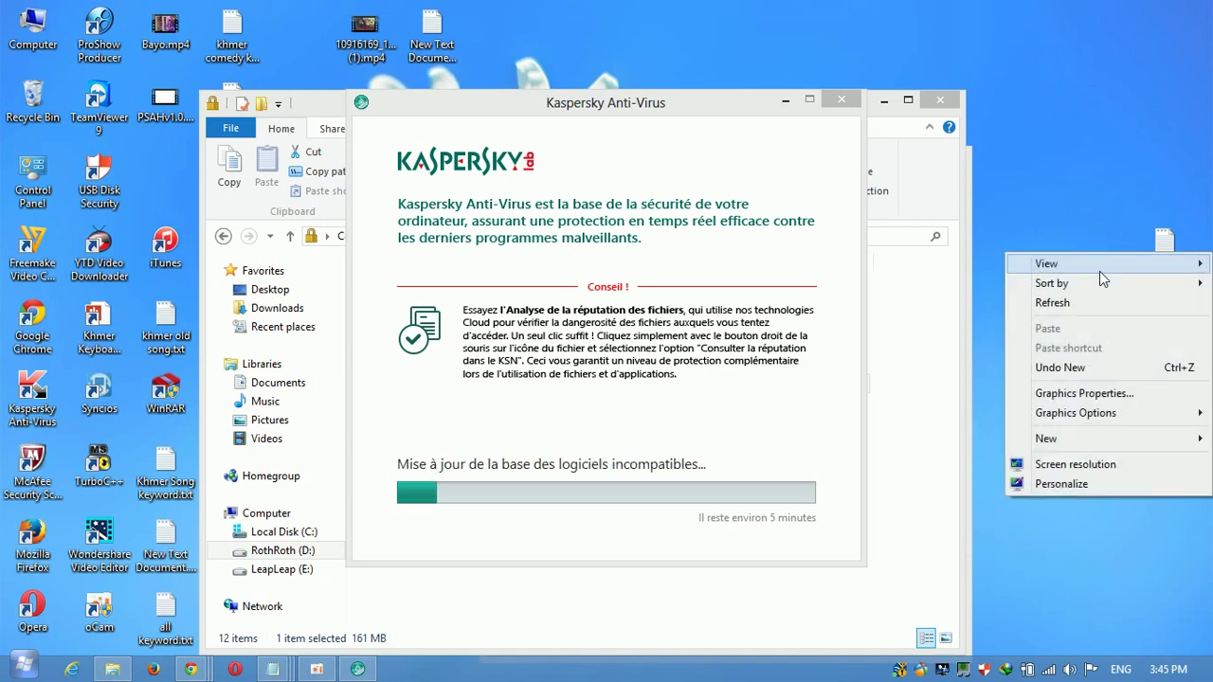
left_click(1104, 304)
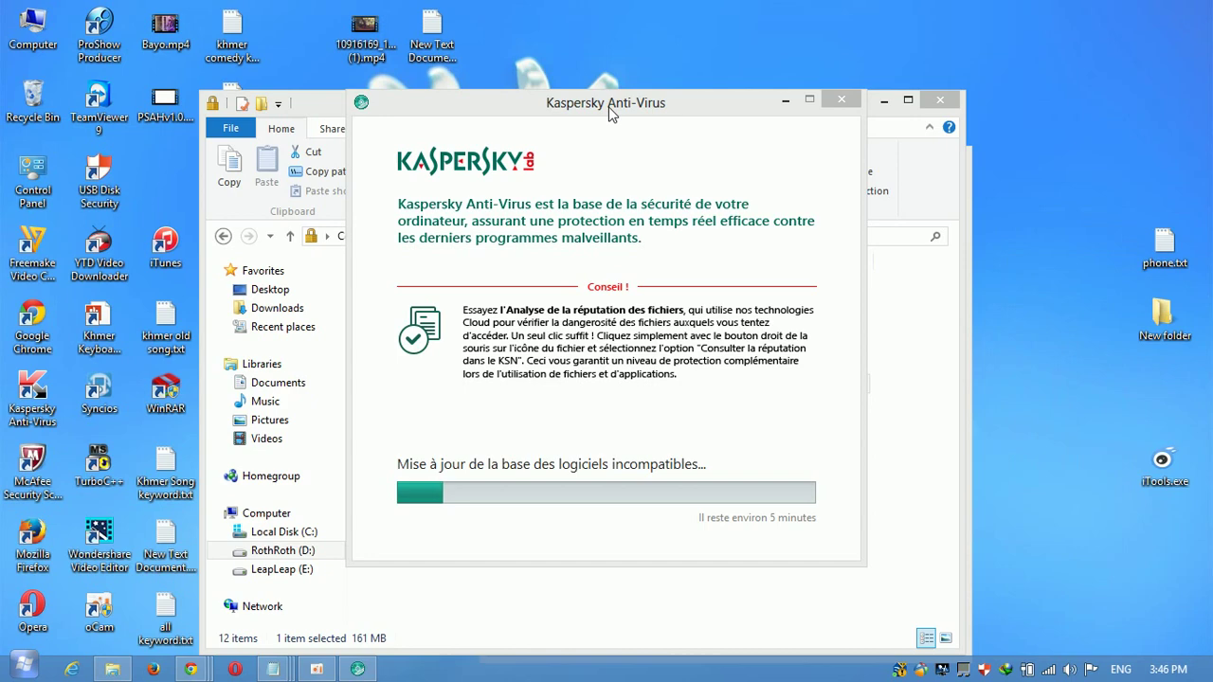
left_click_drag(609, 111, 727, 100)
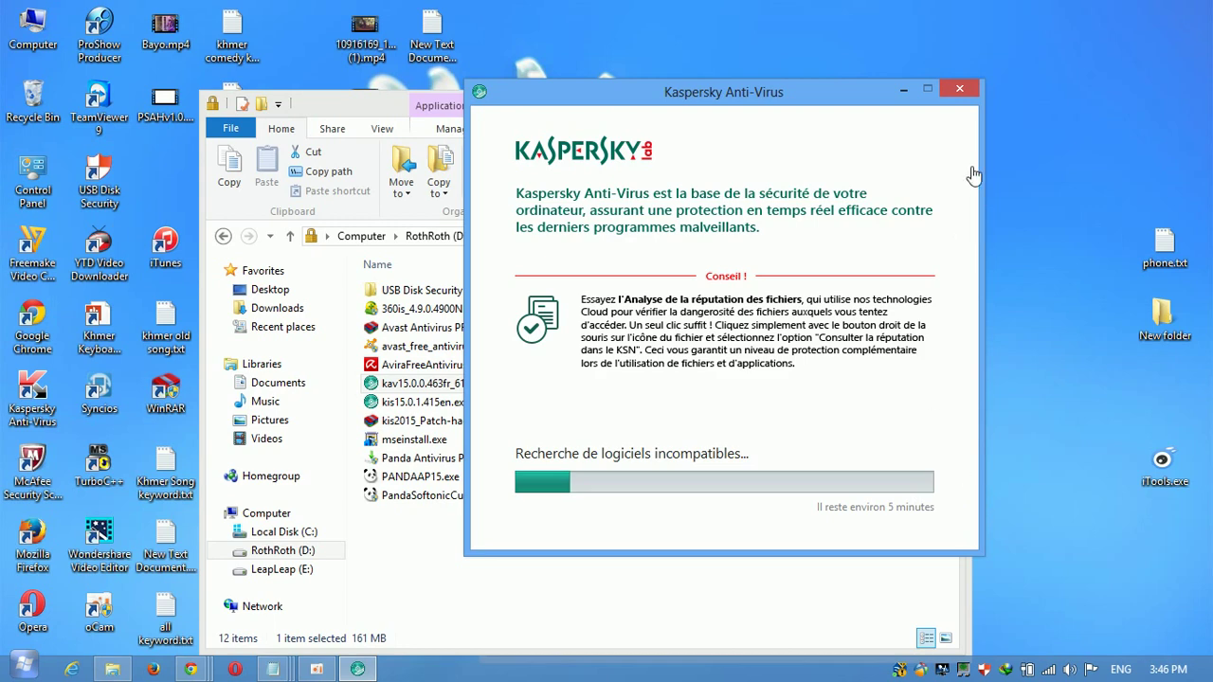
Interrupt and close the installer, then launch Kaspersky Anti-Virus from its desktop icon.
left_click(959, 92)
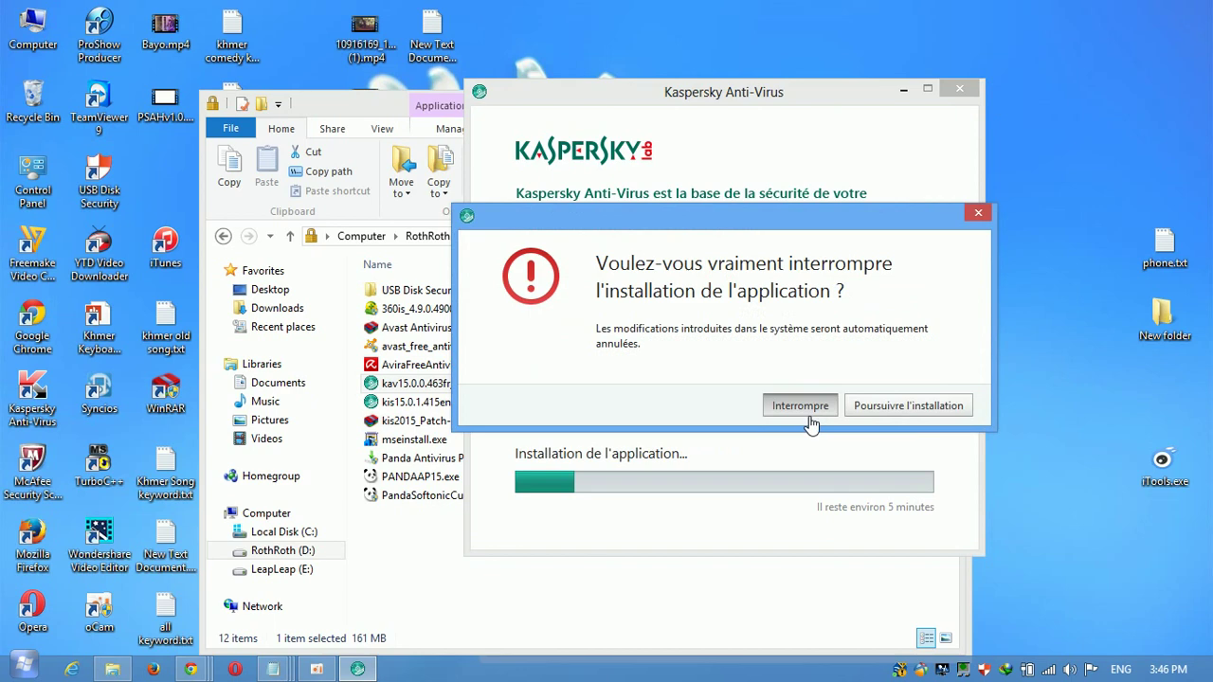
left_click(800, 408)
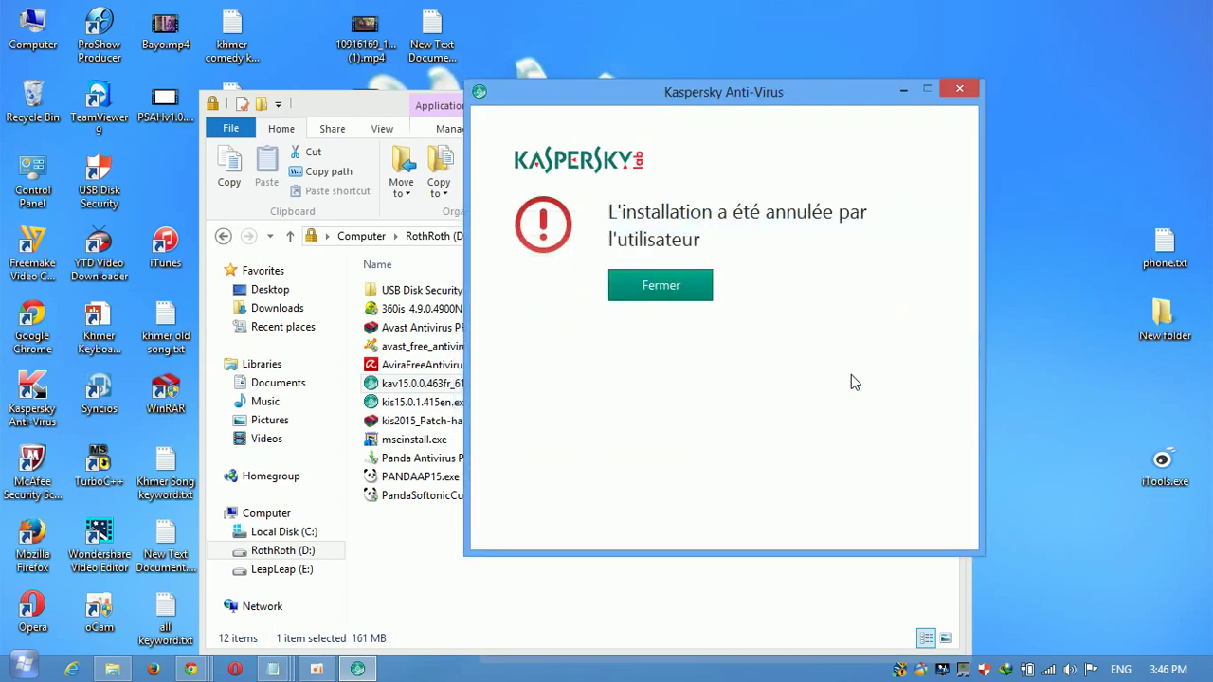
left_click(964, 91)
left_click_drag(802, 112, 1011, 175)
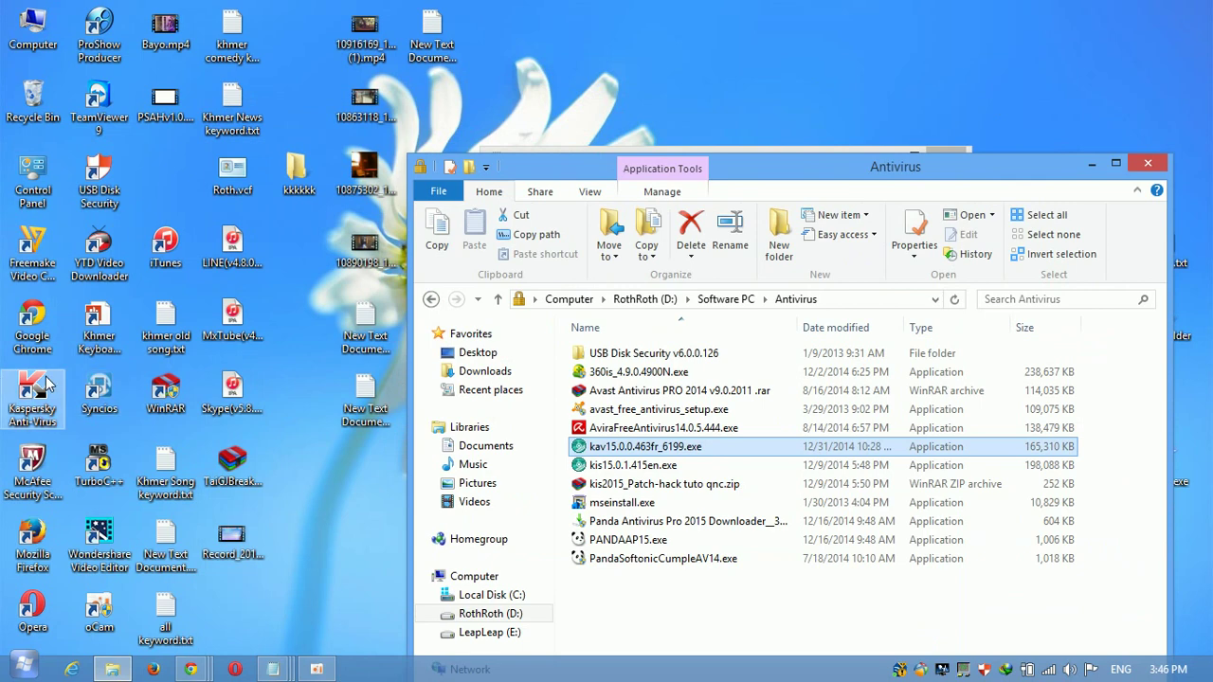
double_click(46, 383)
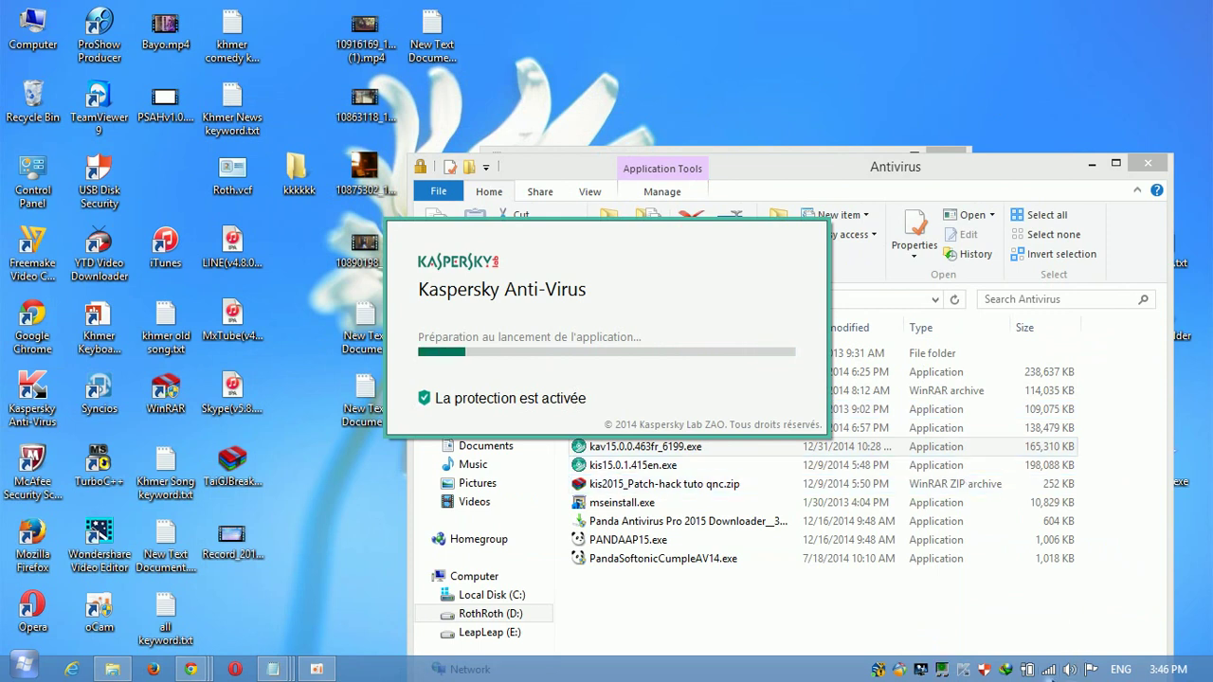
Dismiss the networks list, refresh the desktop, and hide the Antivirus folder window.
left_click(1050, 671)
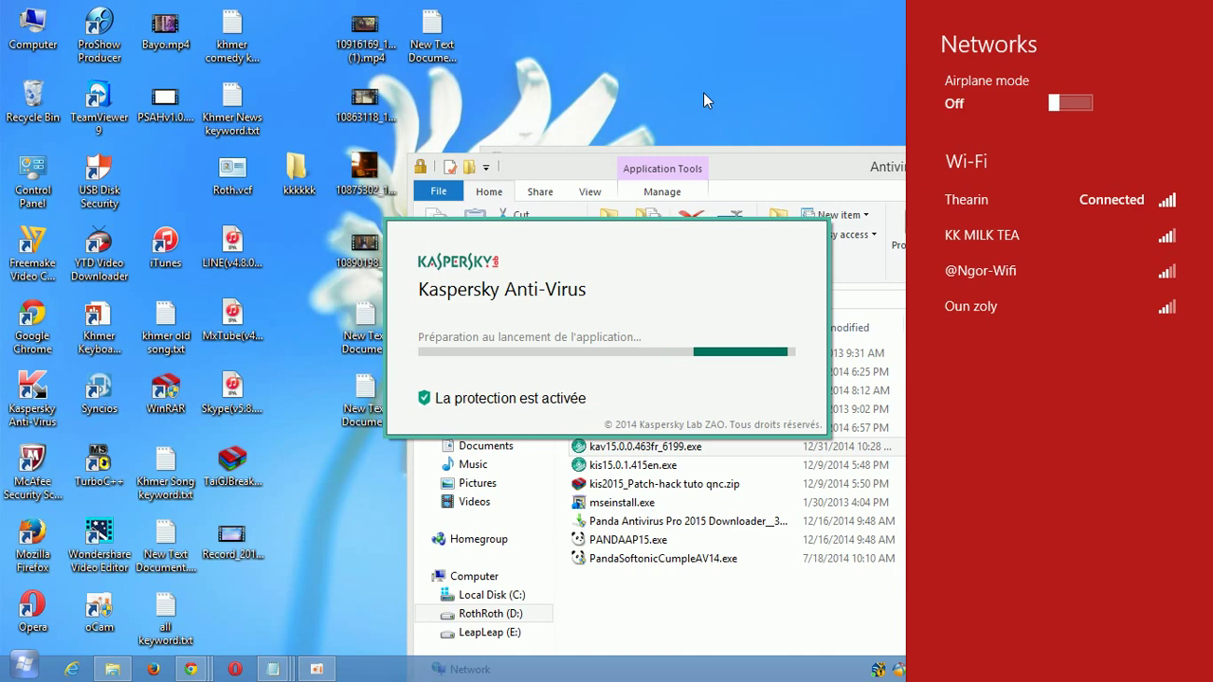
left_click(756, 139)
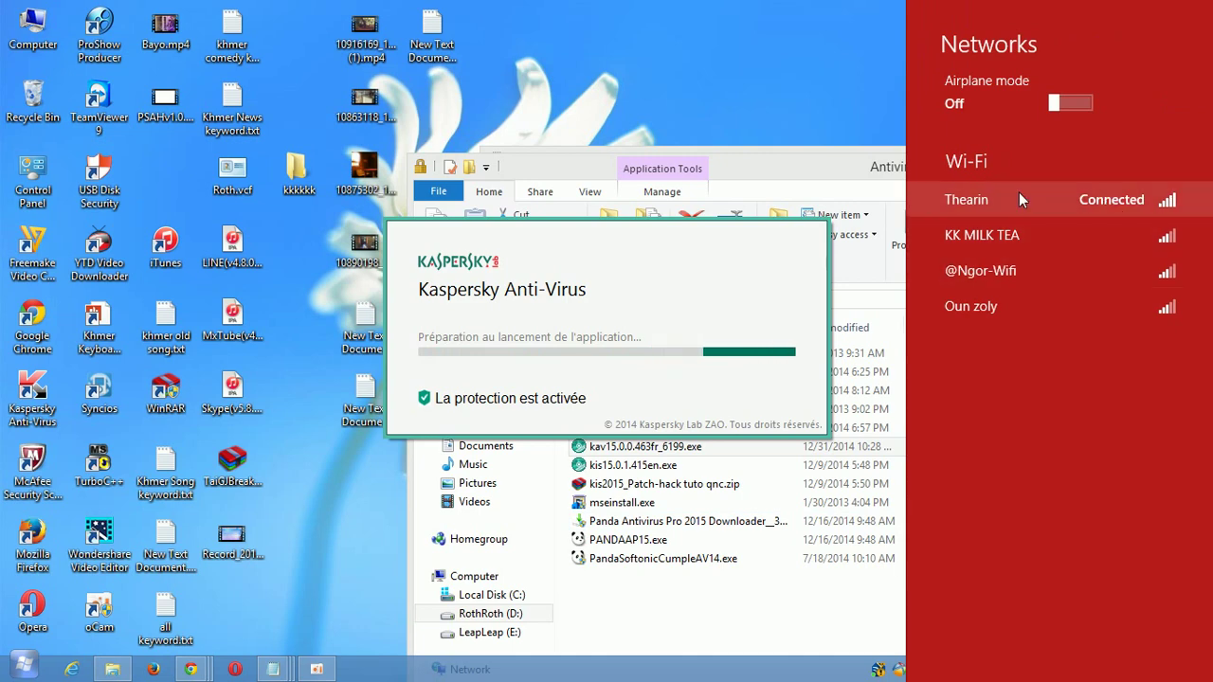
left_click(770, 113)
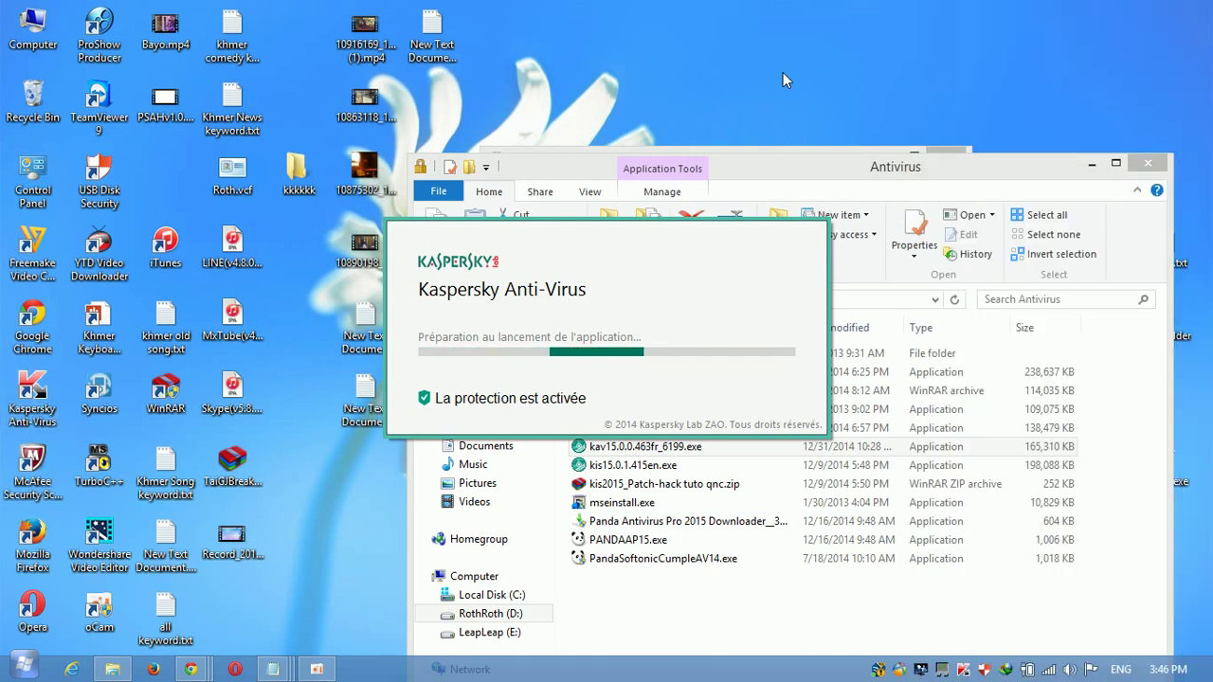
right_click(782, 72)
left_click(830, 128)
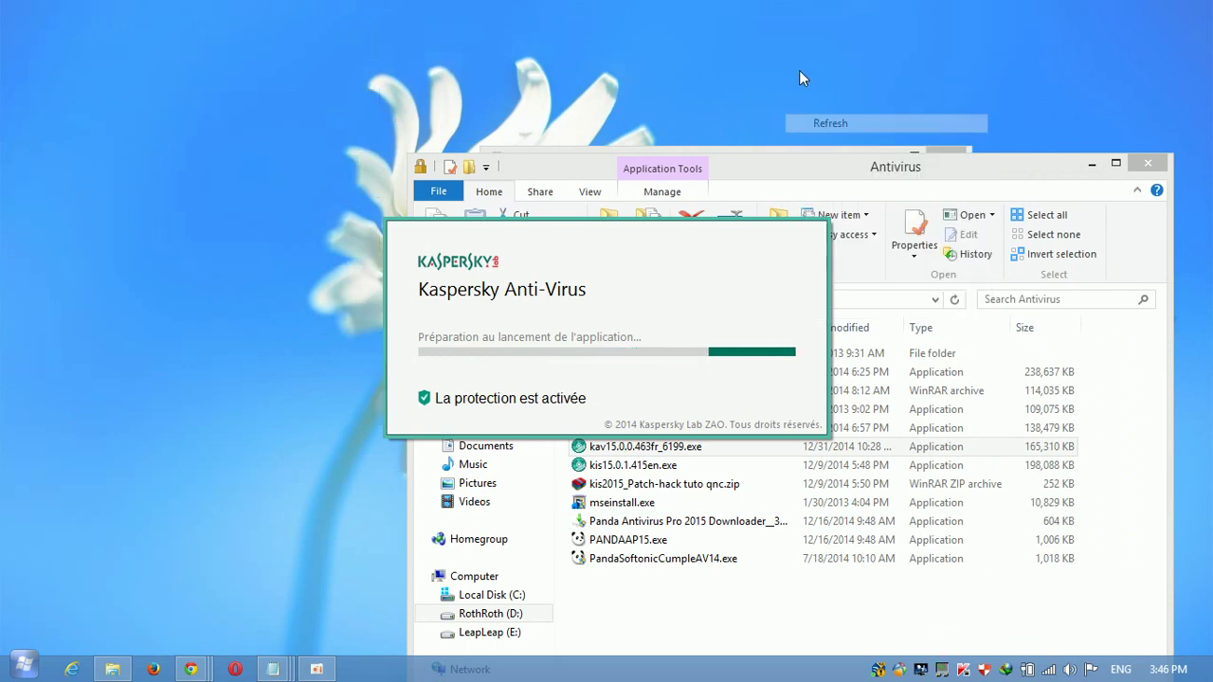
right_click(799, 53)
left_click(834, 105)
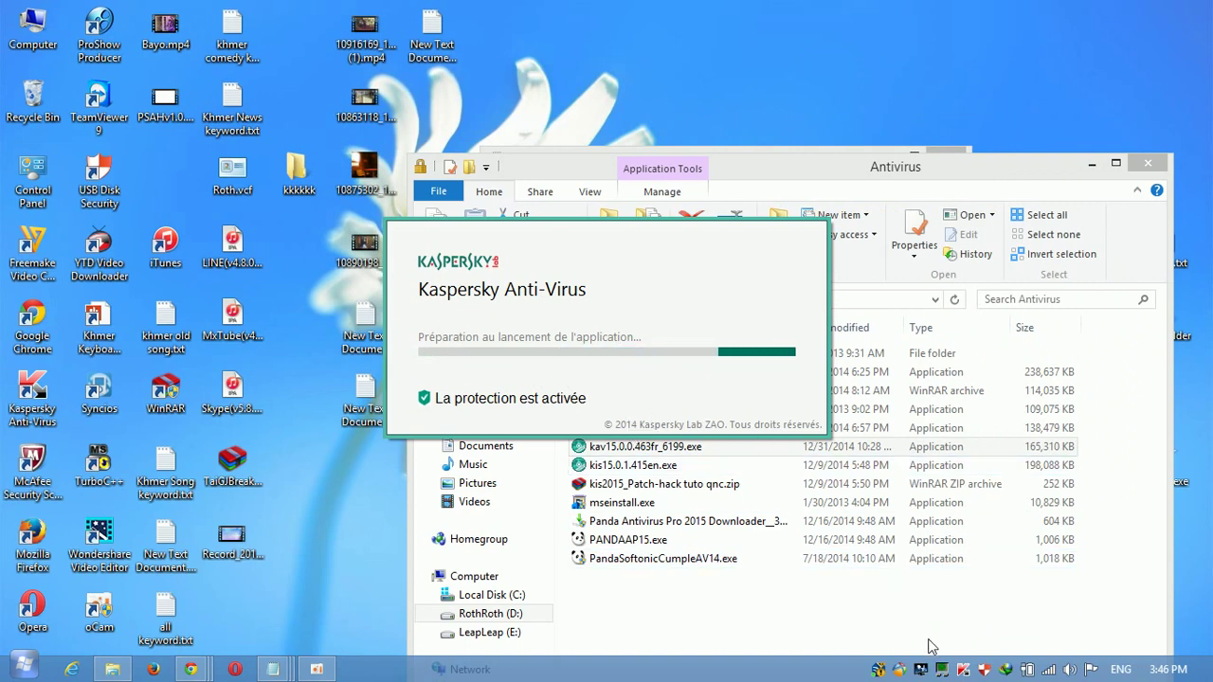
left_click(1092, 164)
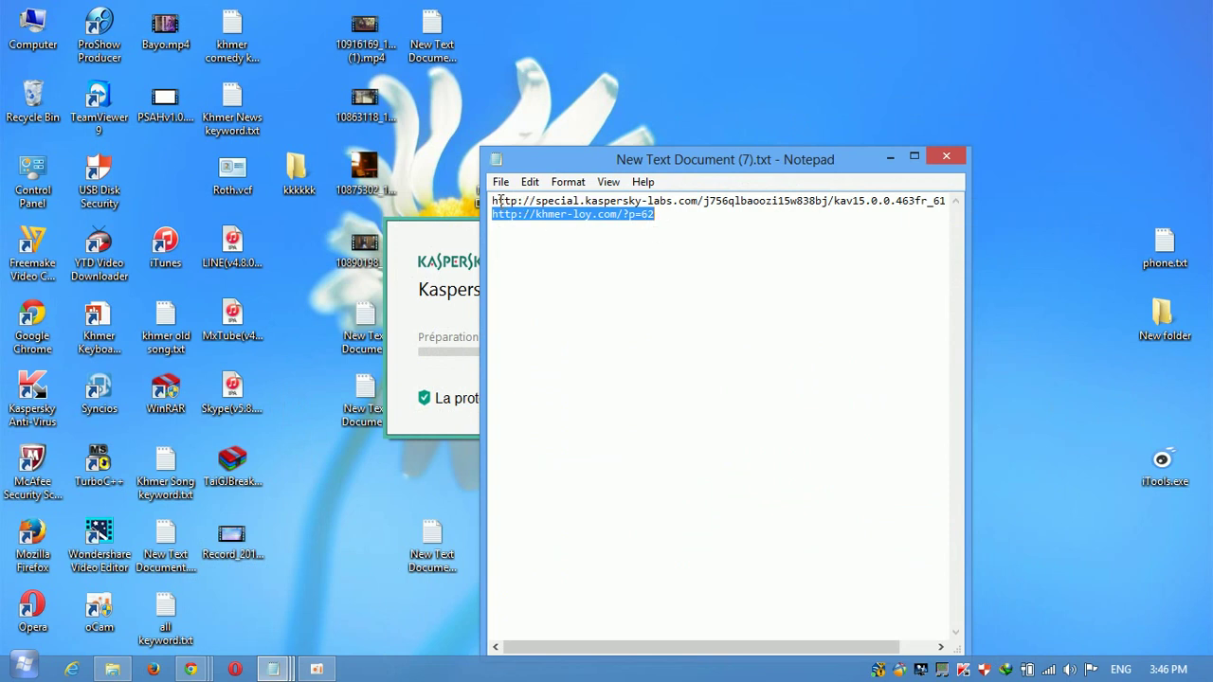
Hide the notes and center the Kaspersky window showing protection and 82 licence days.
left_click_drag(494, 201, 947, 201)
left_click(574, 249)
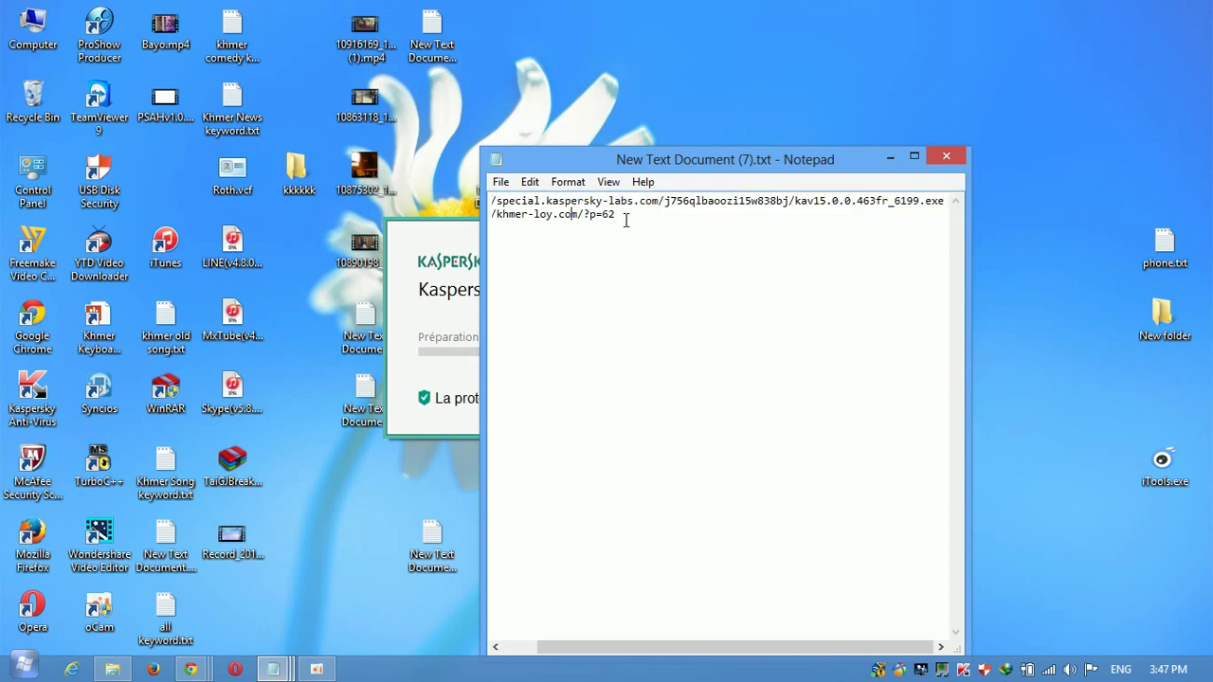
left_click_drag(614, 217, 491, 227)
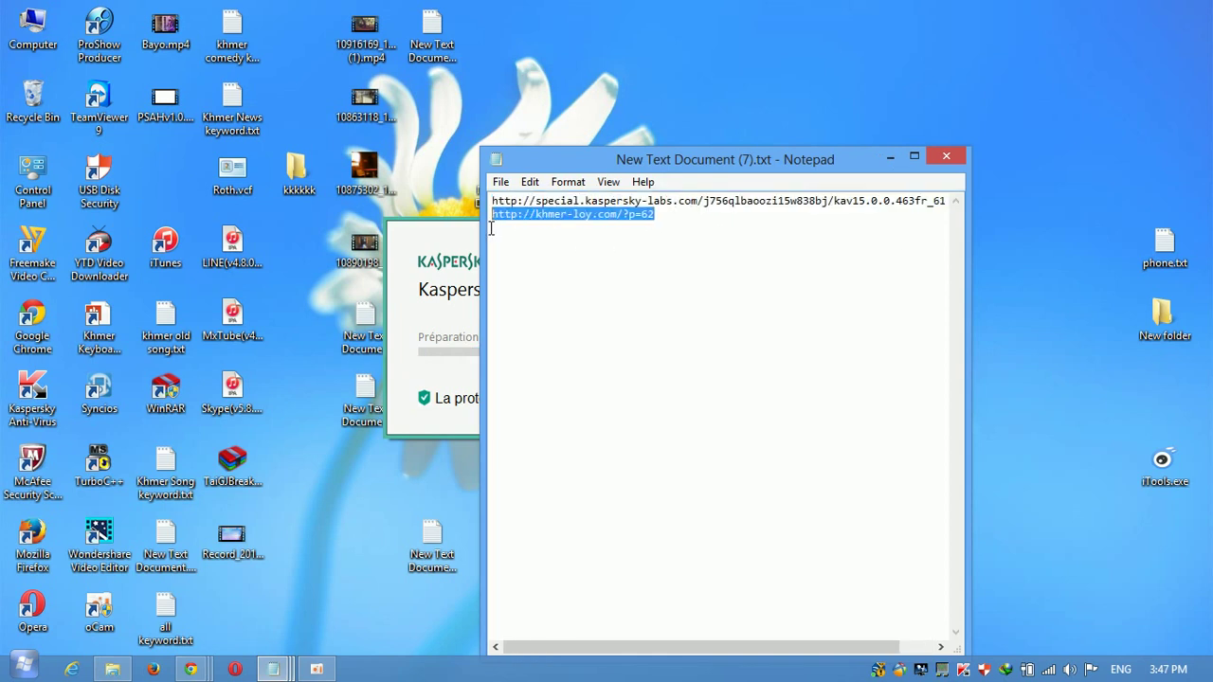
left_click(544, 233)
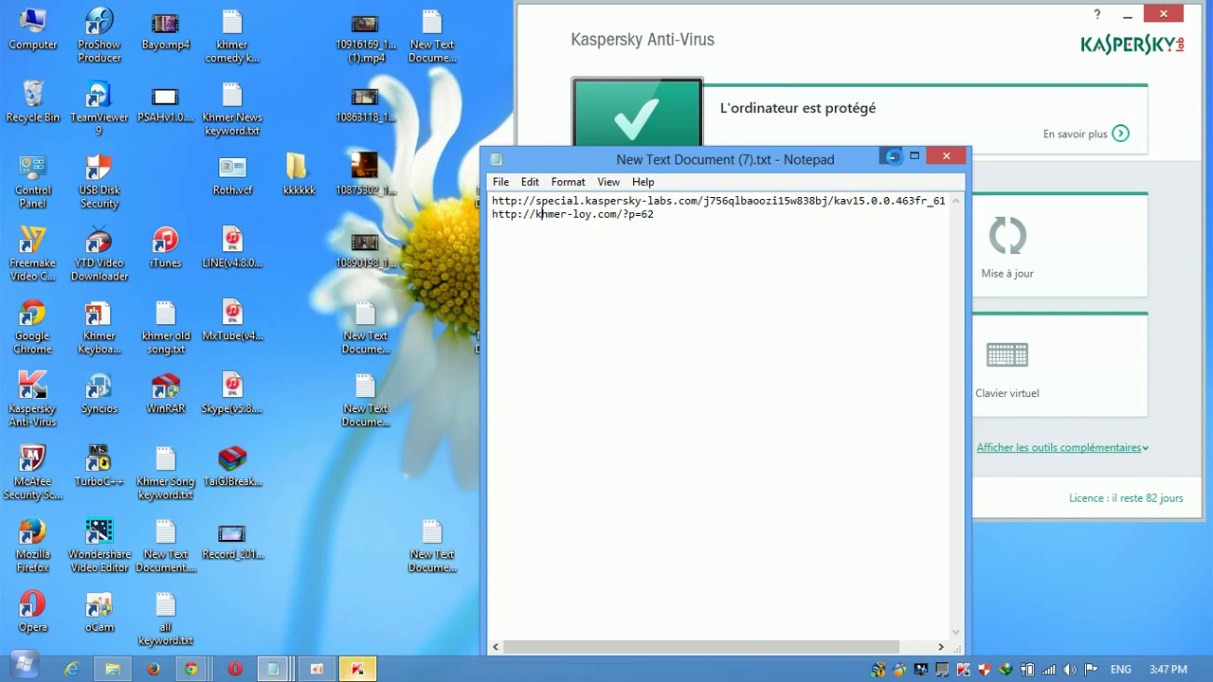
left_click(893, 156)
left_click_drag(1004, 29, 789, 30)
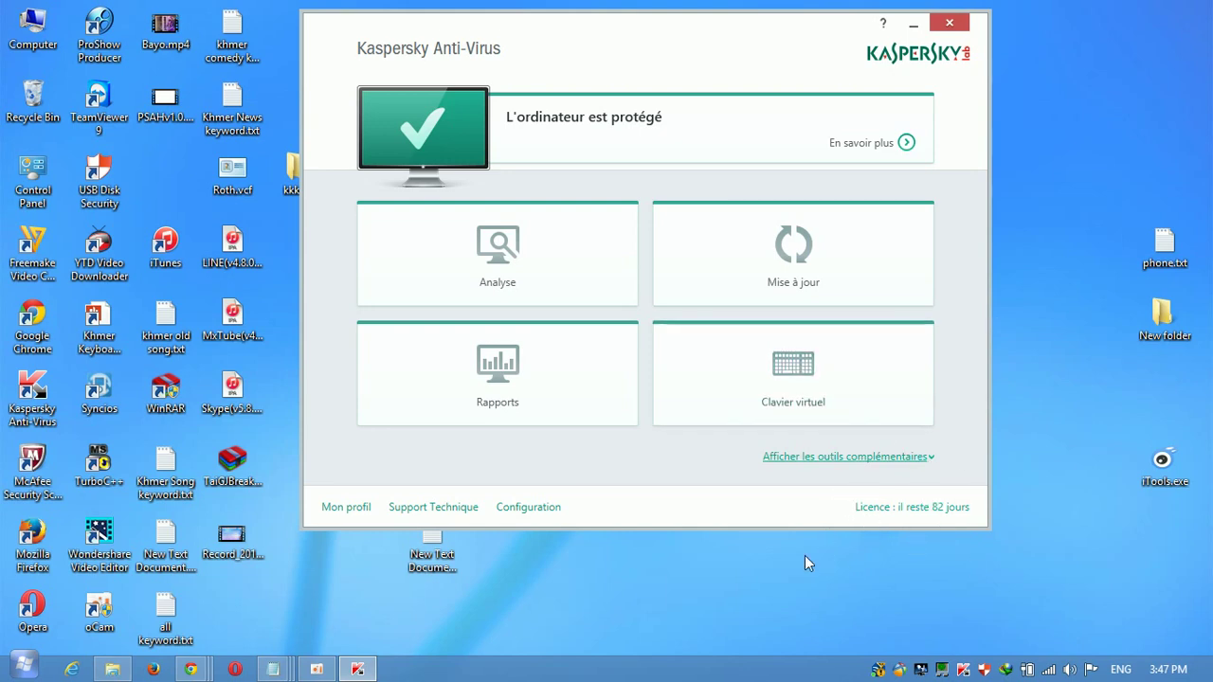
Minimize Kaspersky, refresh the desktop, and bring New Text Document (8) to the front.
left_click(913, 26)
right_click(710, 185)
left_click(745, 235)
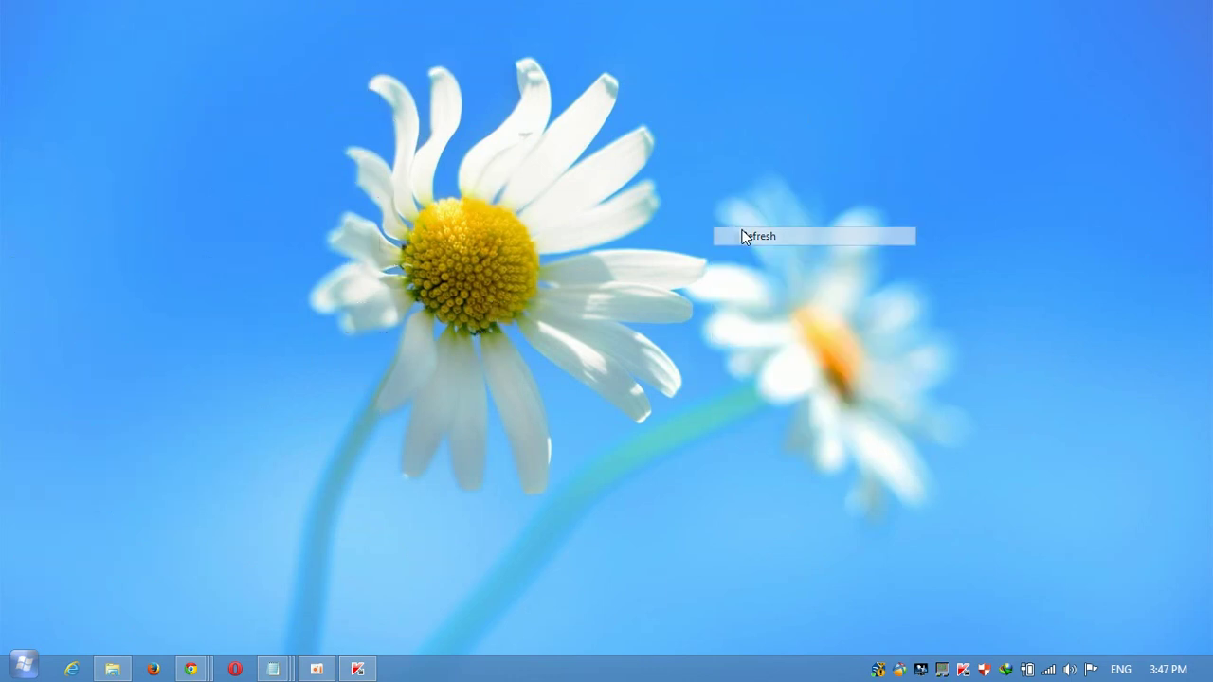
mouse_move(272, 668)
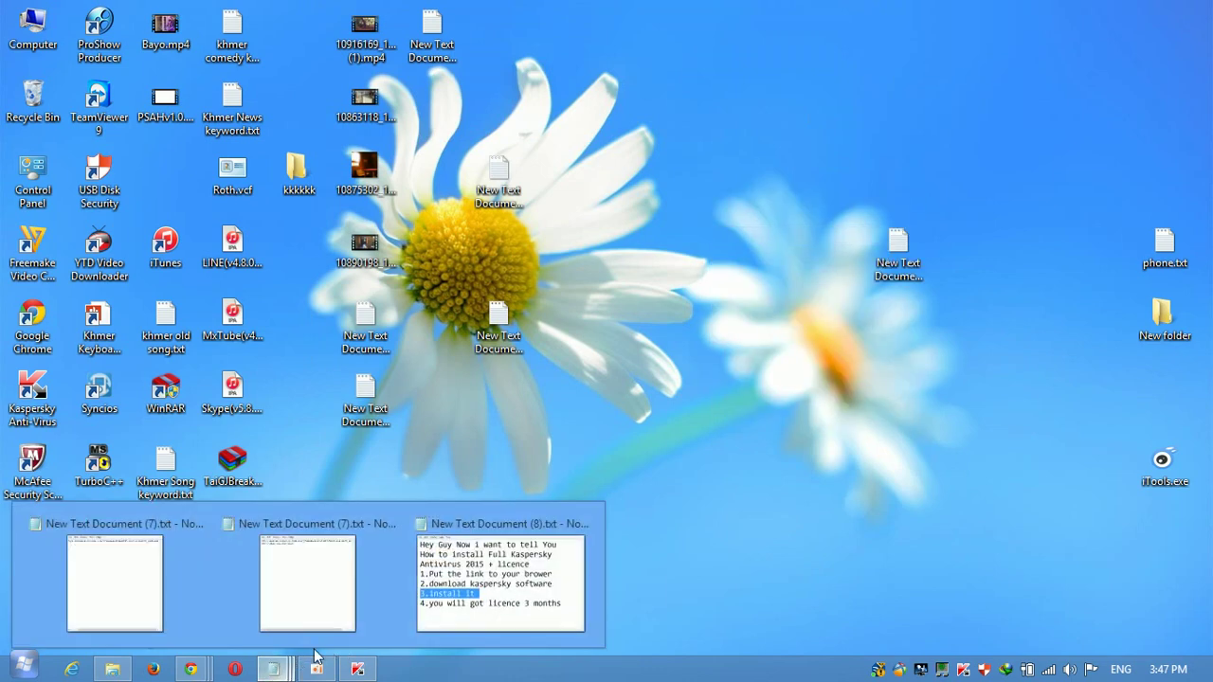
left_click(499, 559)
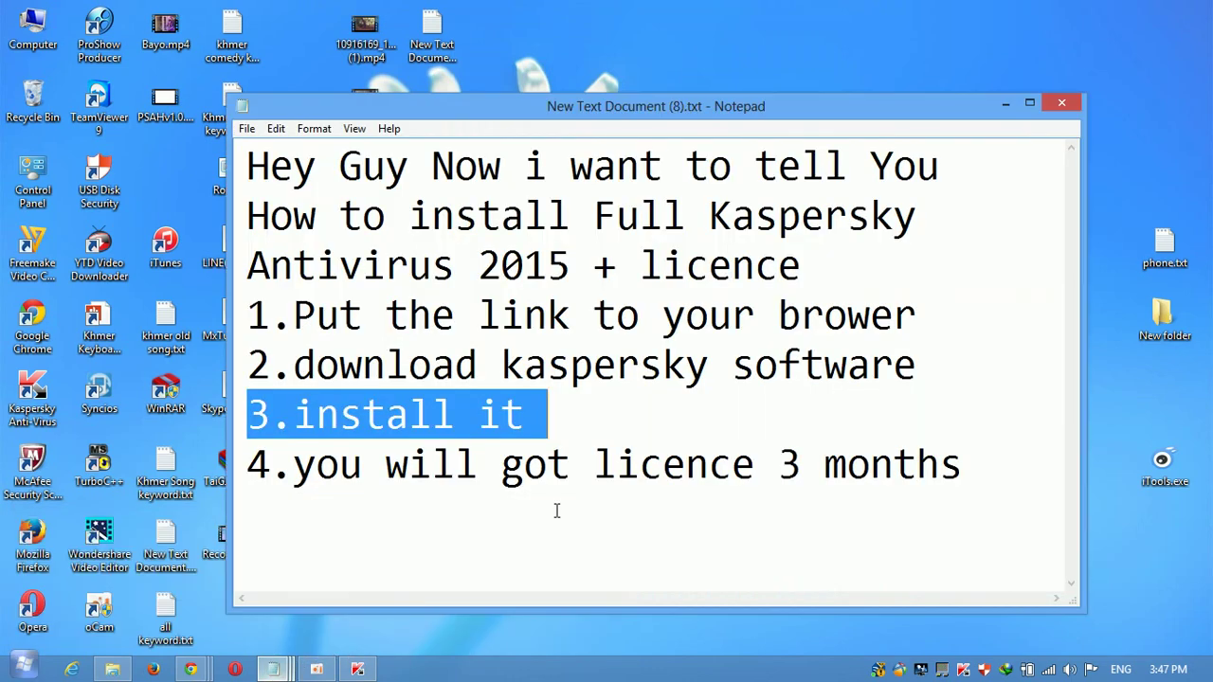
Type 'Help Subcribe Like share' and 'comment for your promble and on Ads' after step 4.
left_click(978, 457)
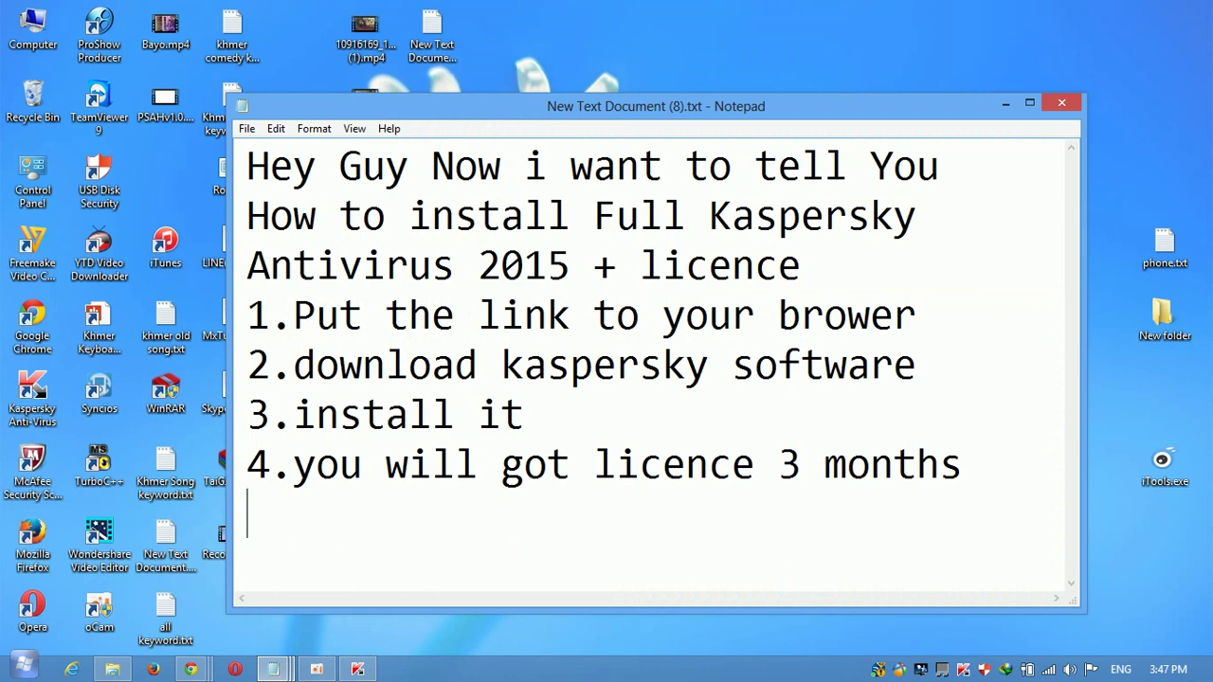
type("Help")
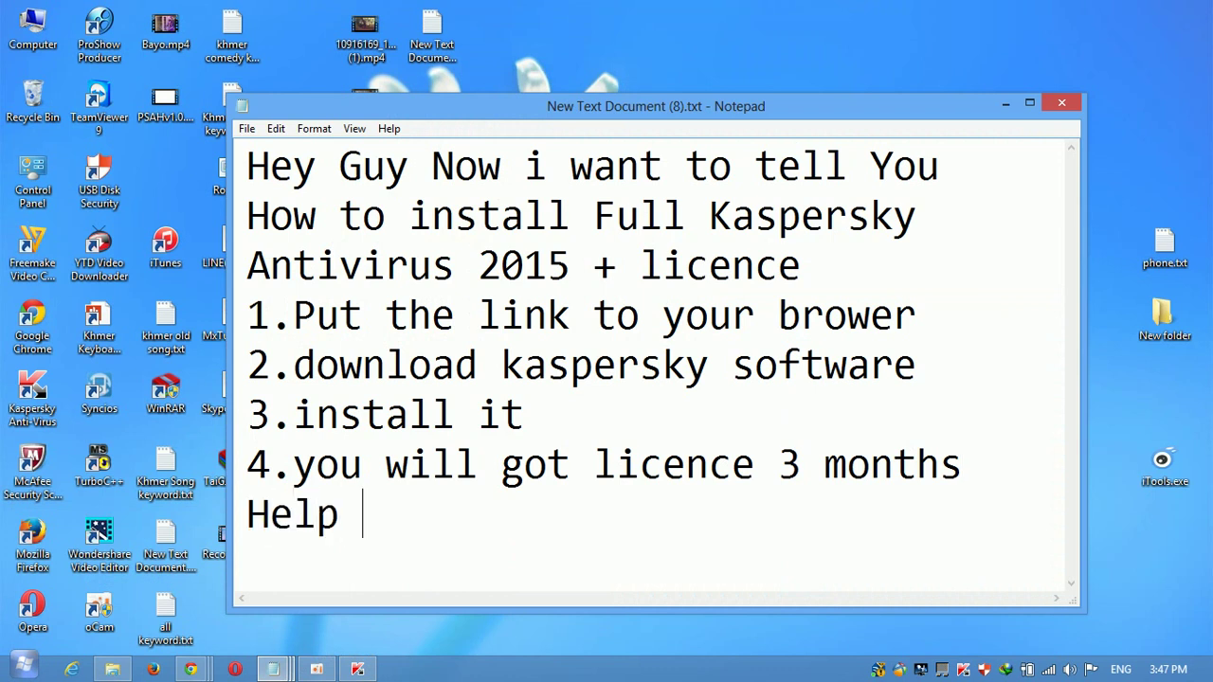
type(" Subcr")
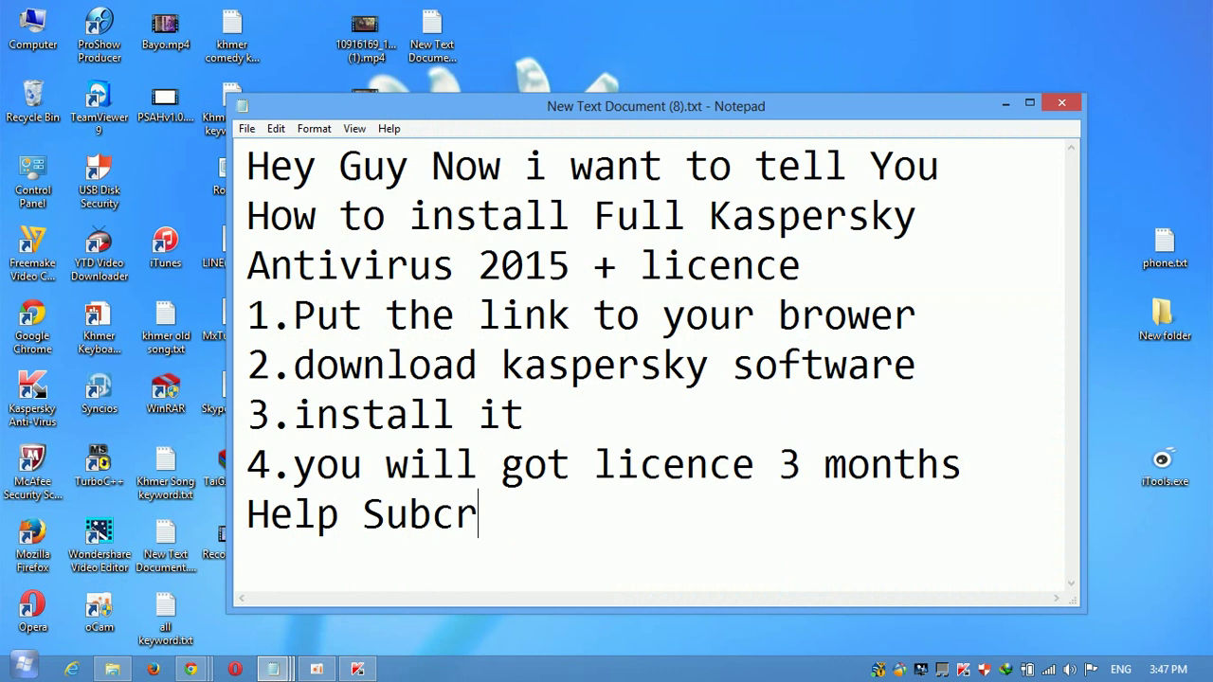
type("ibe ")
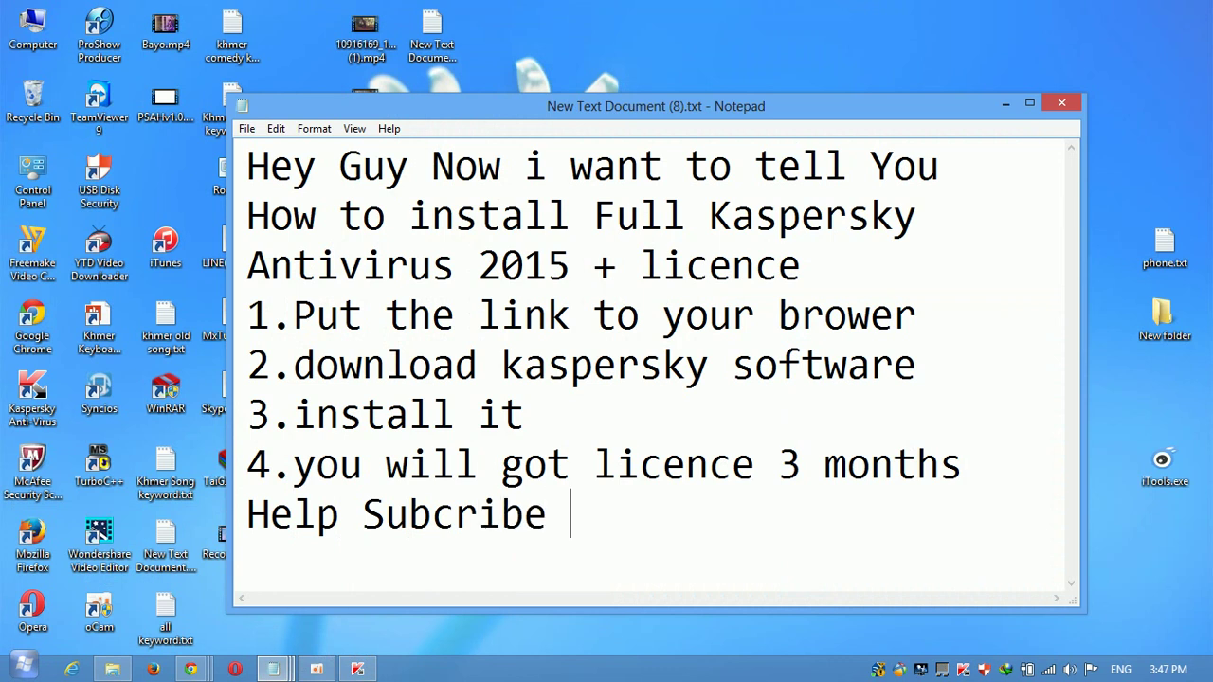
type("Like")
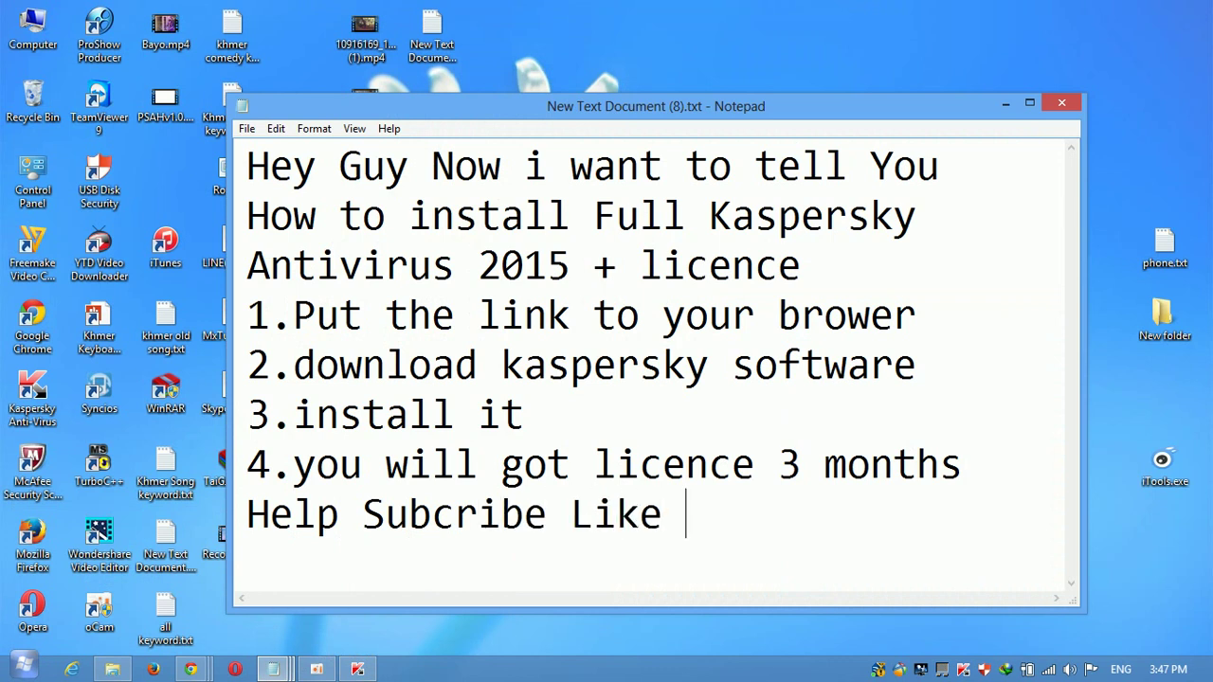
type(" share")
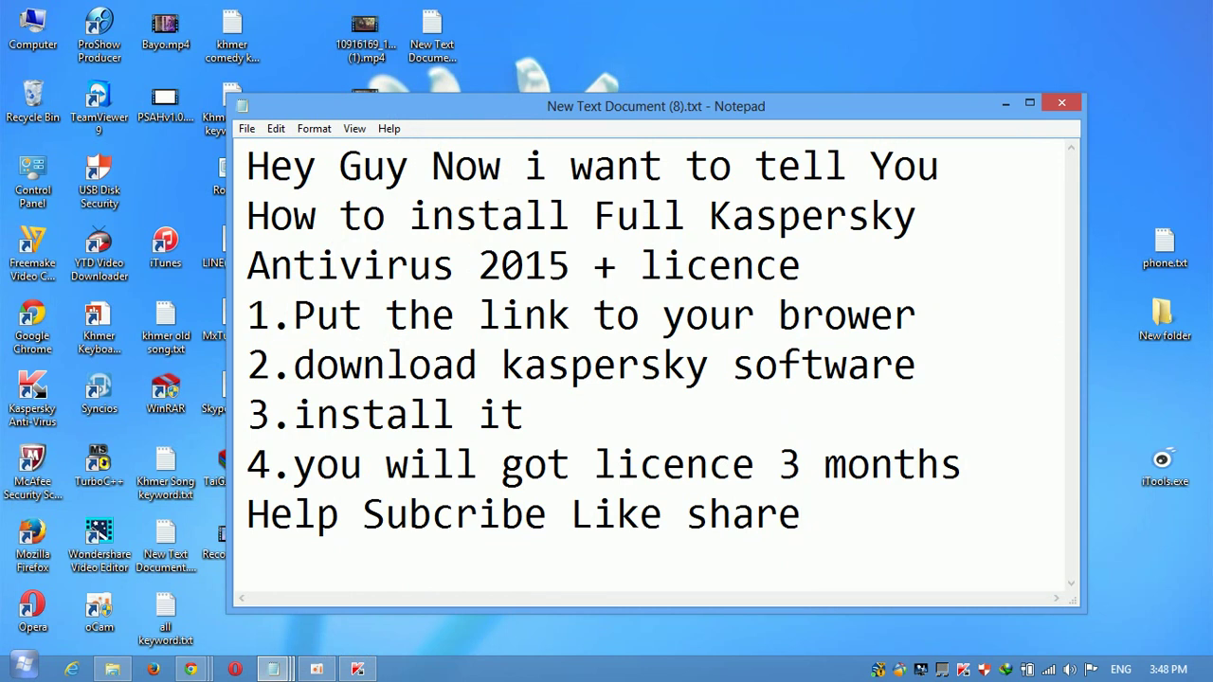
key("Return")
type("x")
key("BackSpace")
type("comment ")
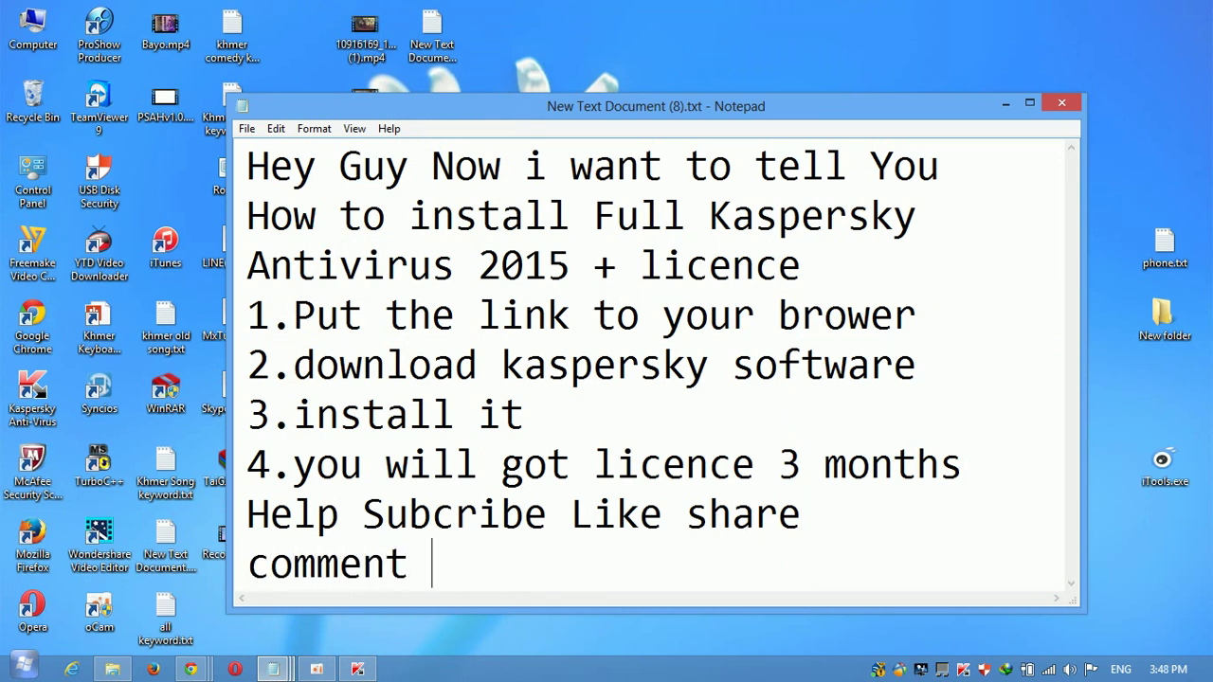
type("for ")
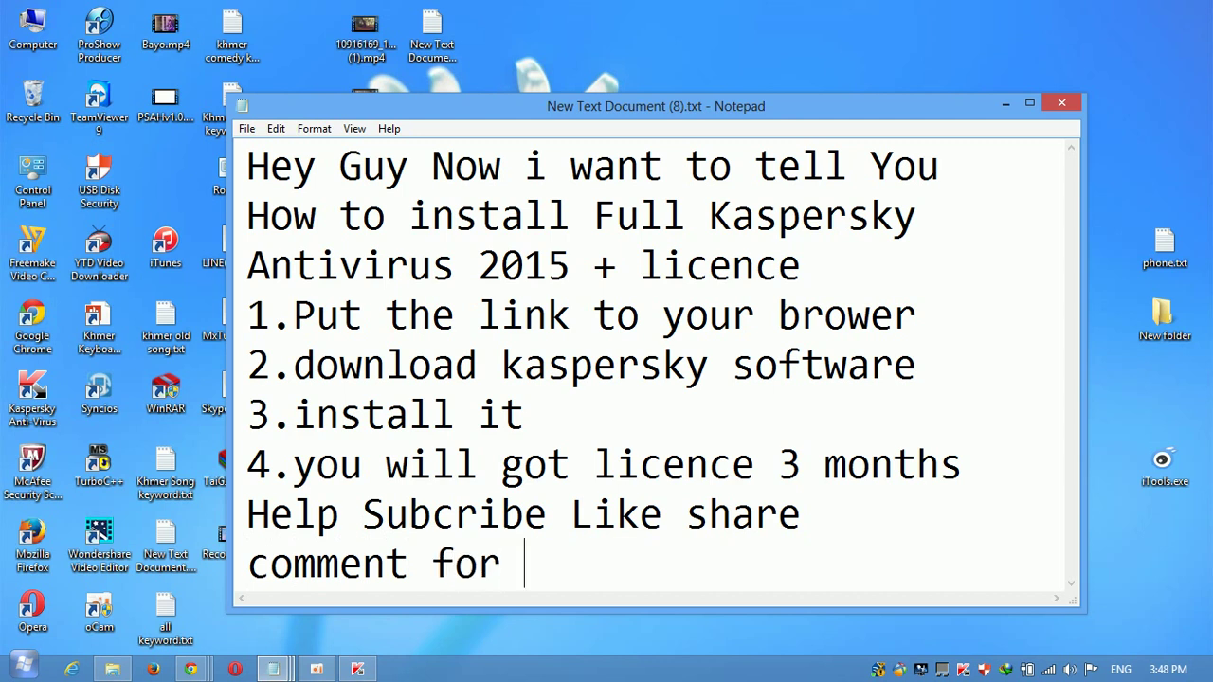
type("your")
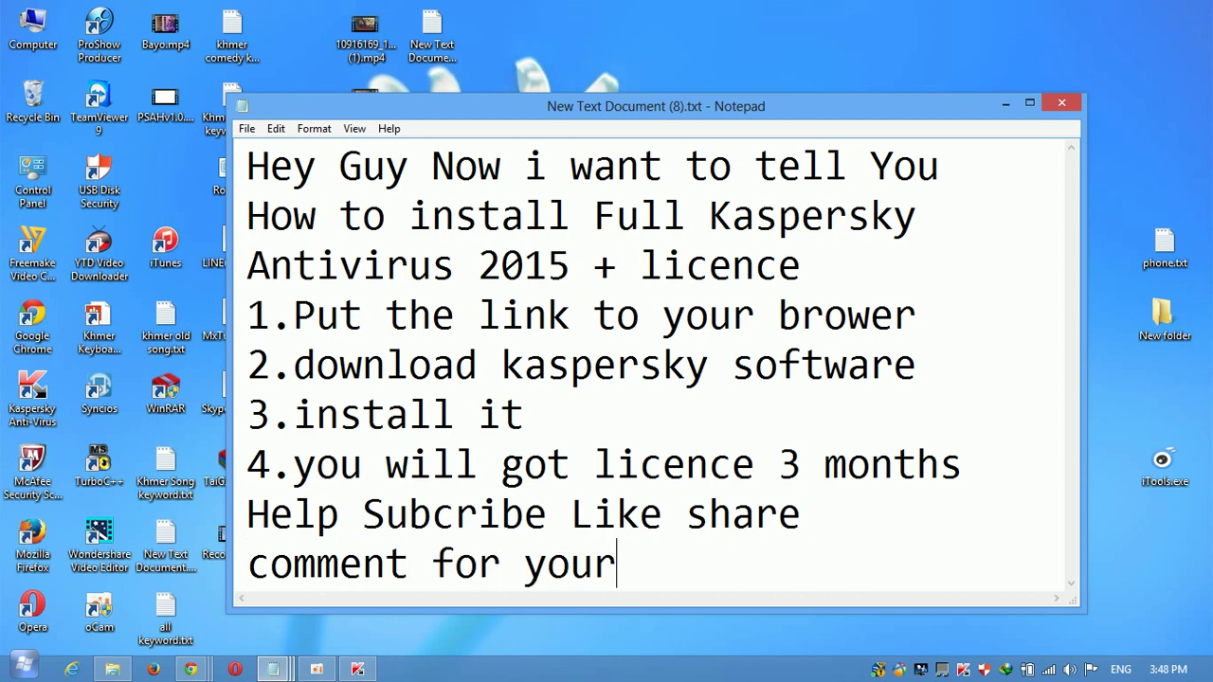
type(" prom")
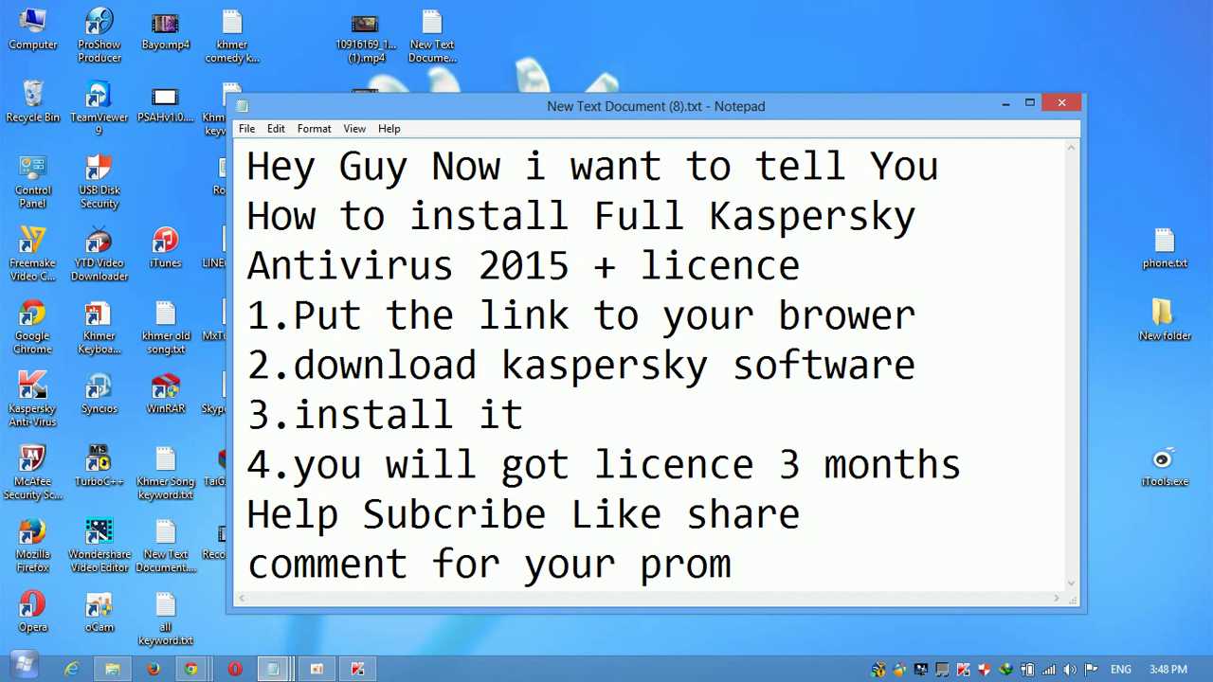
type("ble an")
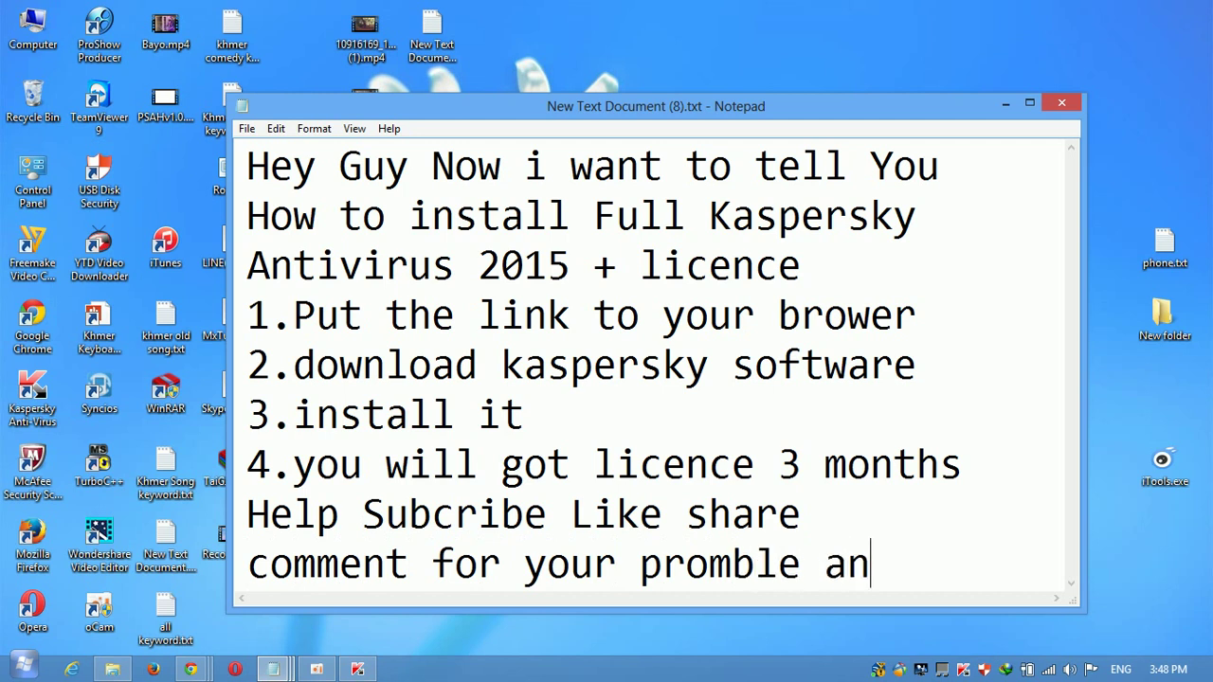
type("d on")
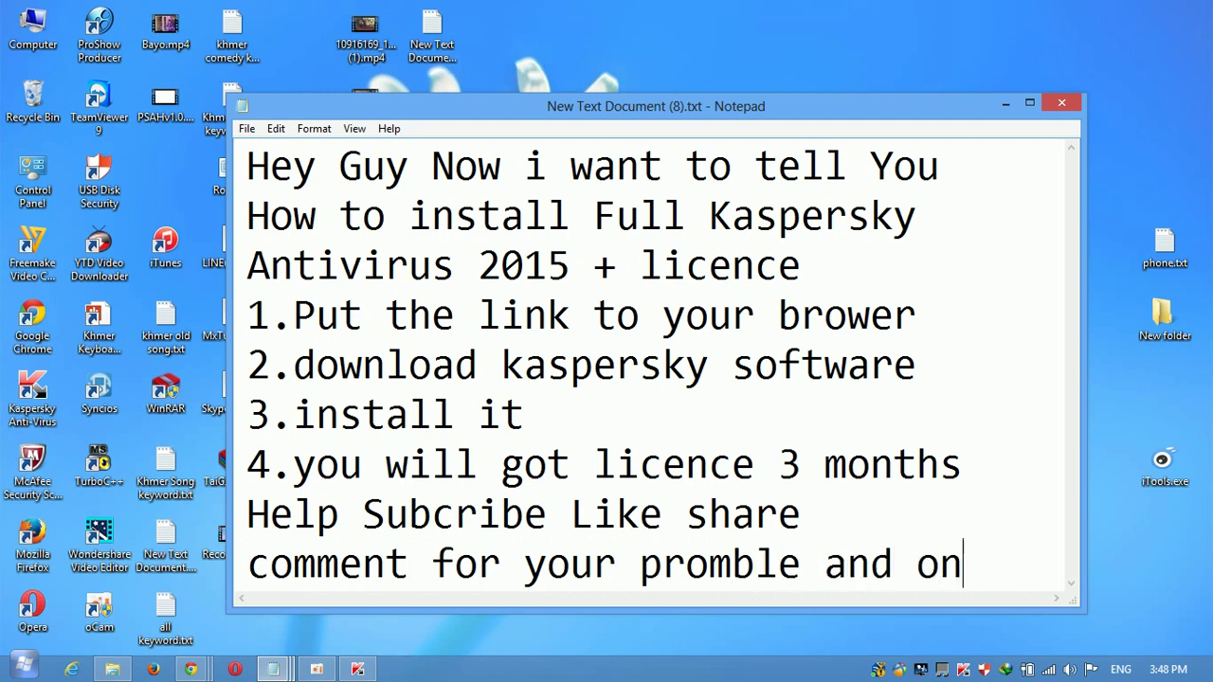
type(" Ads")
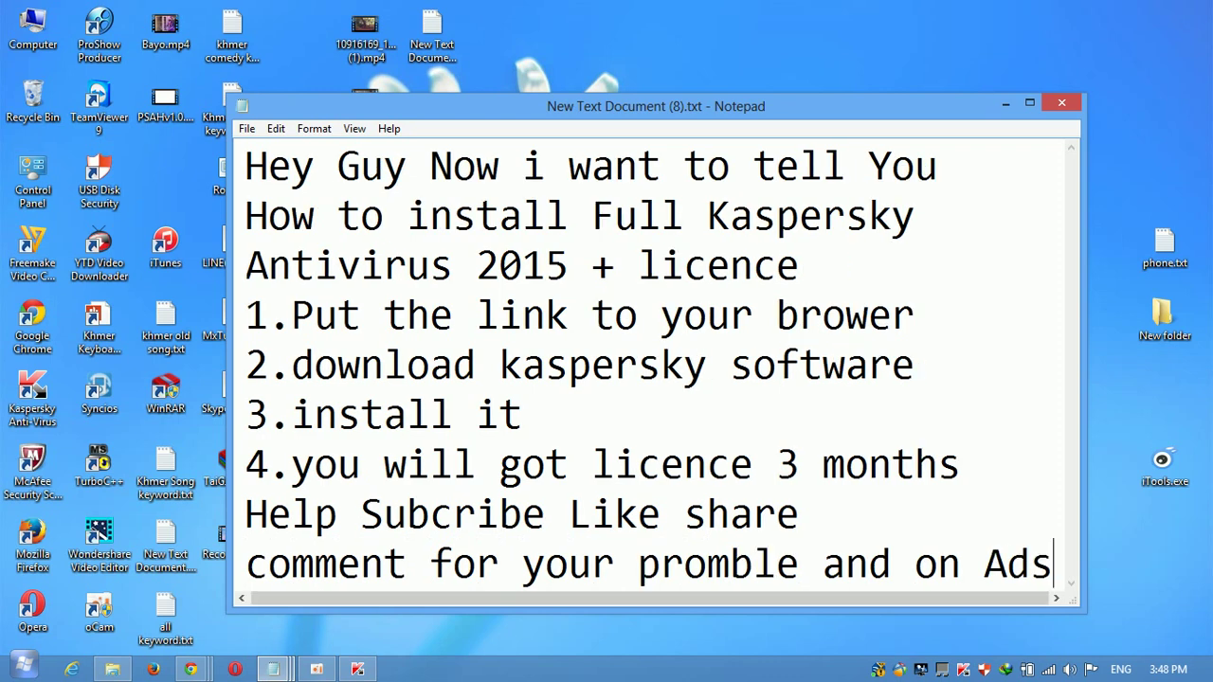
Add an 'or Advertising' line, then an indented closing line 'thank You all for watching my video'.
key("Return")
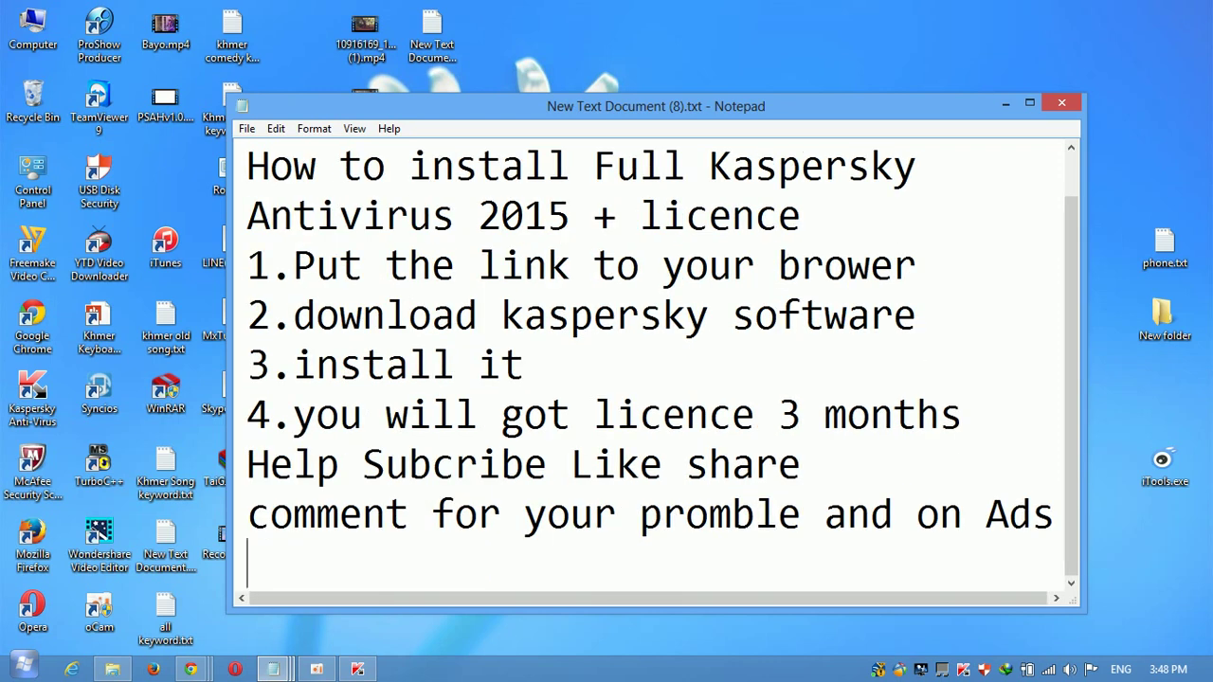
type("ord")
key("BackSpace")
key("BackSpace")
type("A")
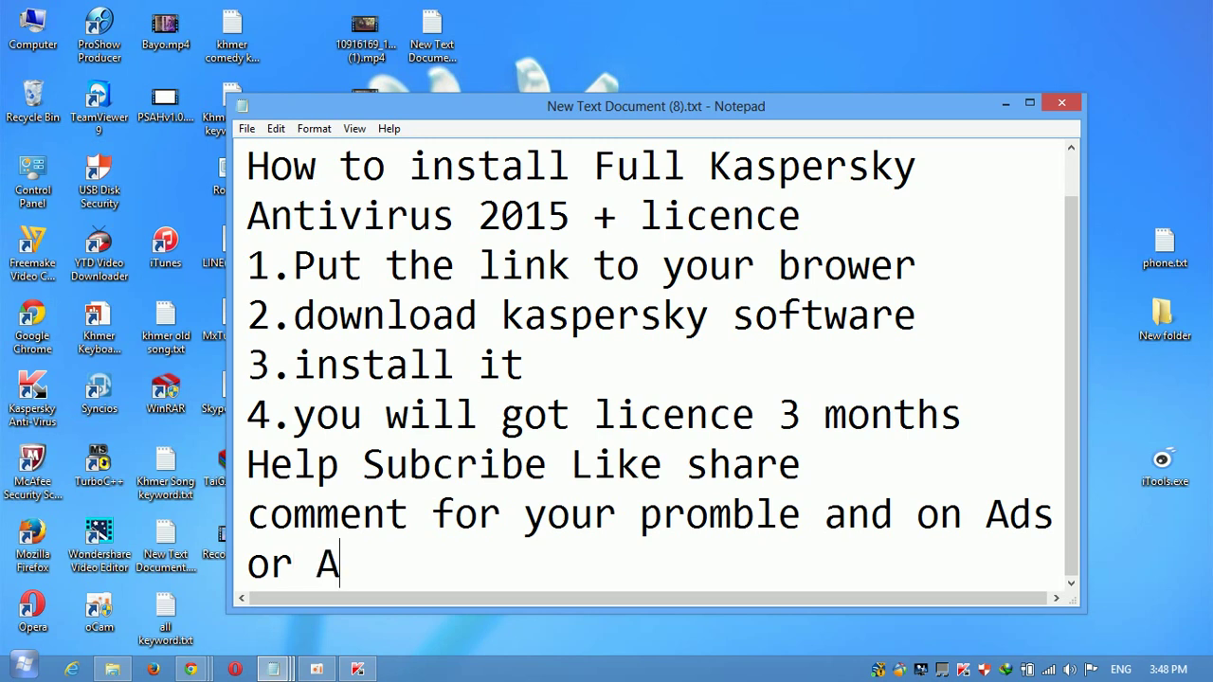
type("dvertisin")
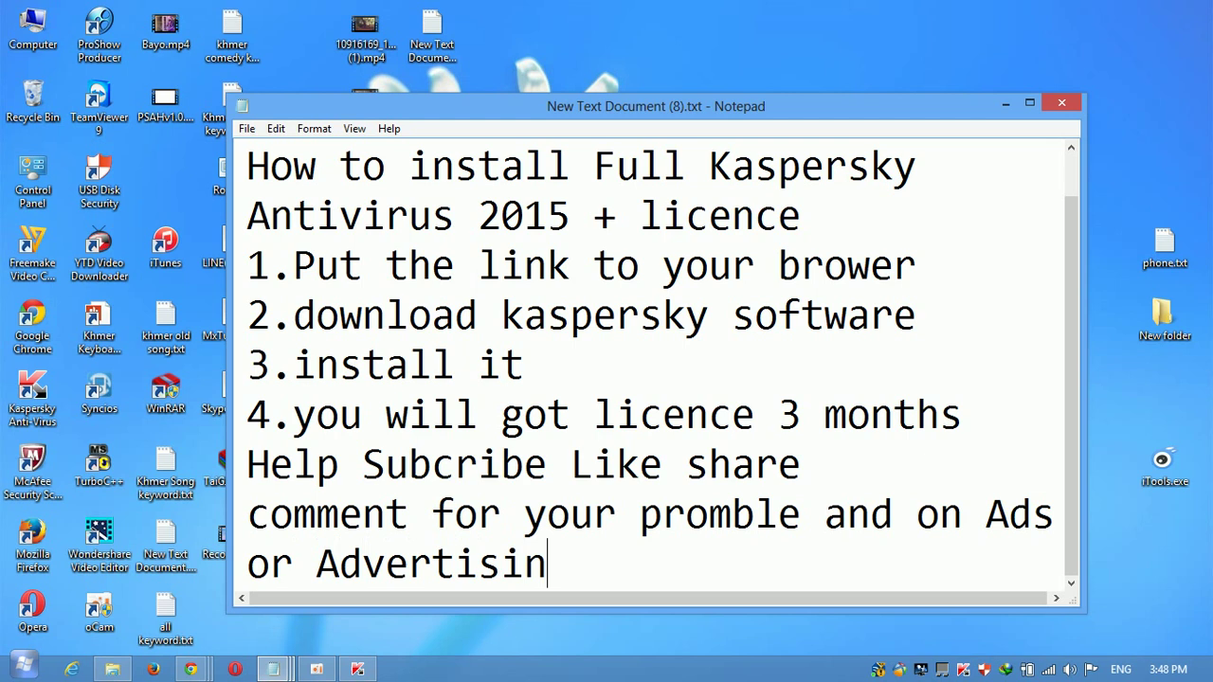
type("g")
key("Return")
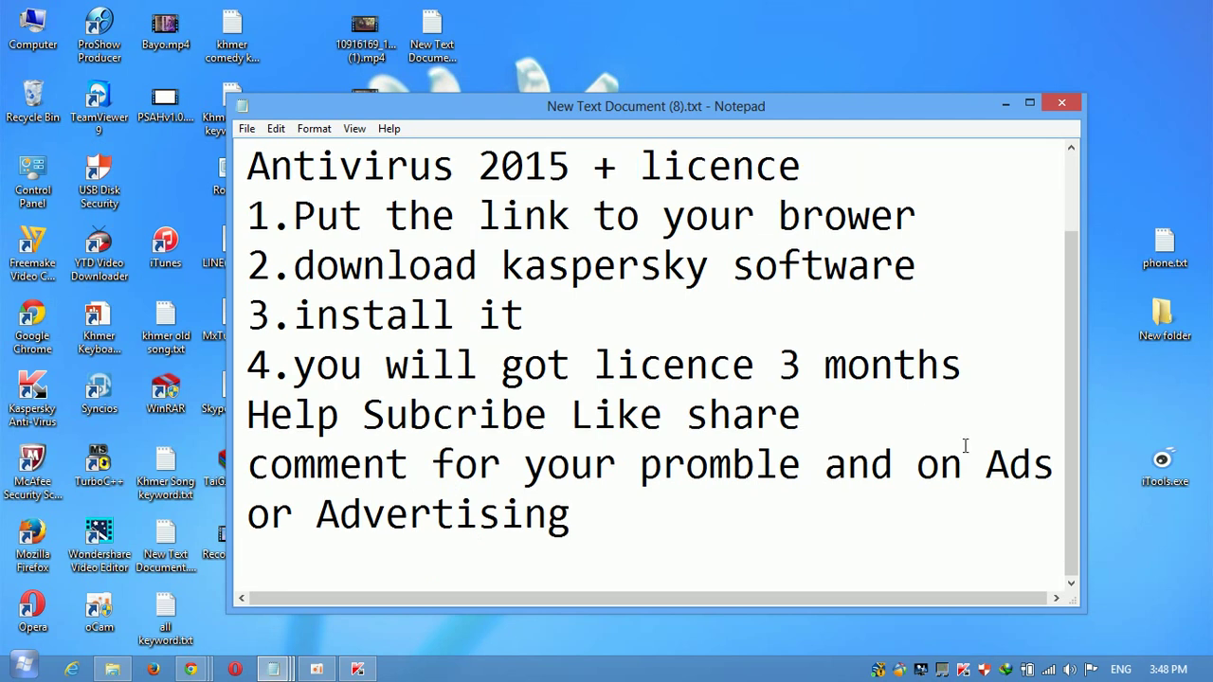
type("thank")
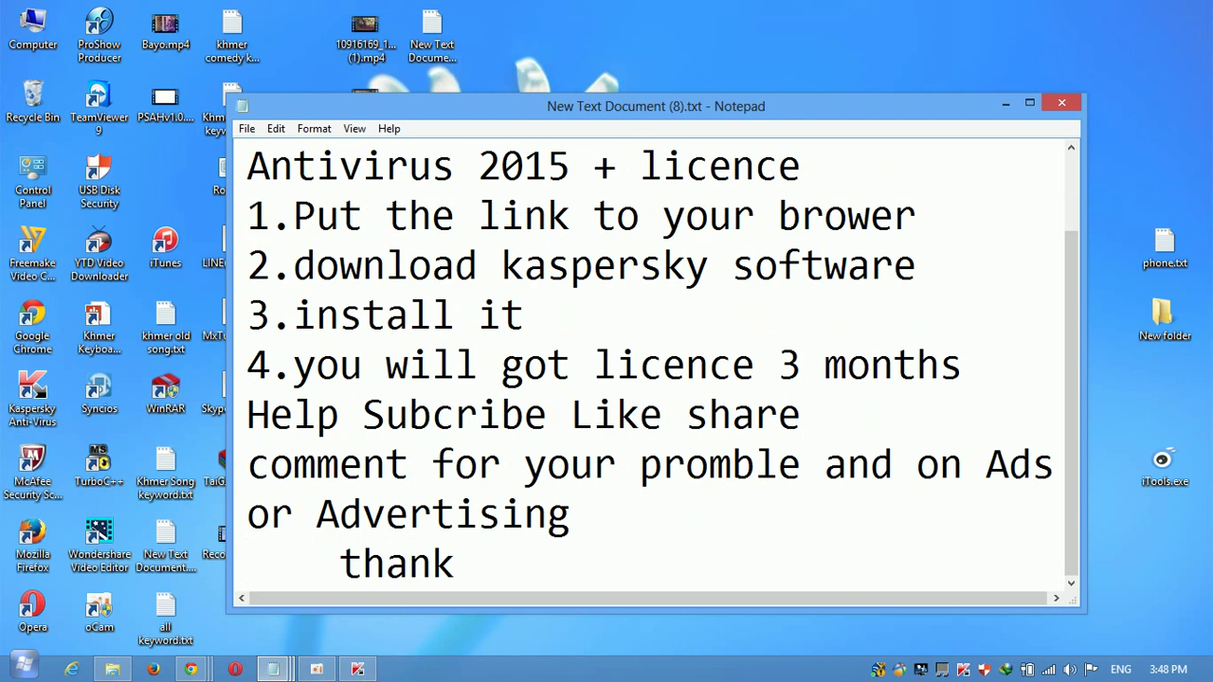
type(" You a")
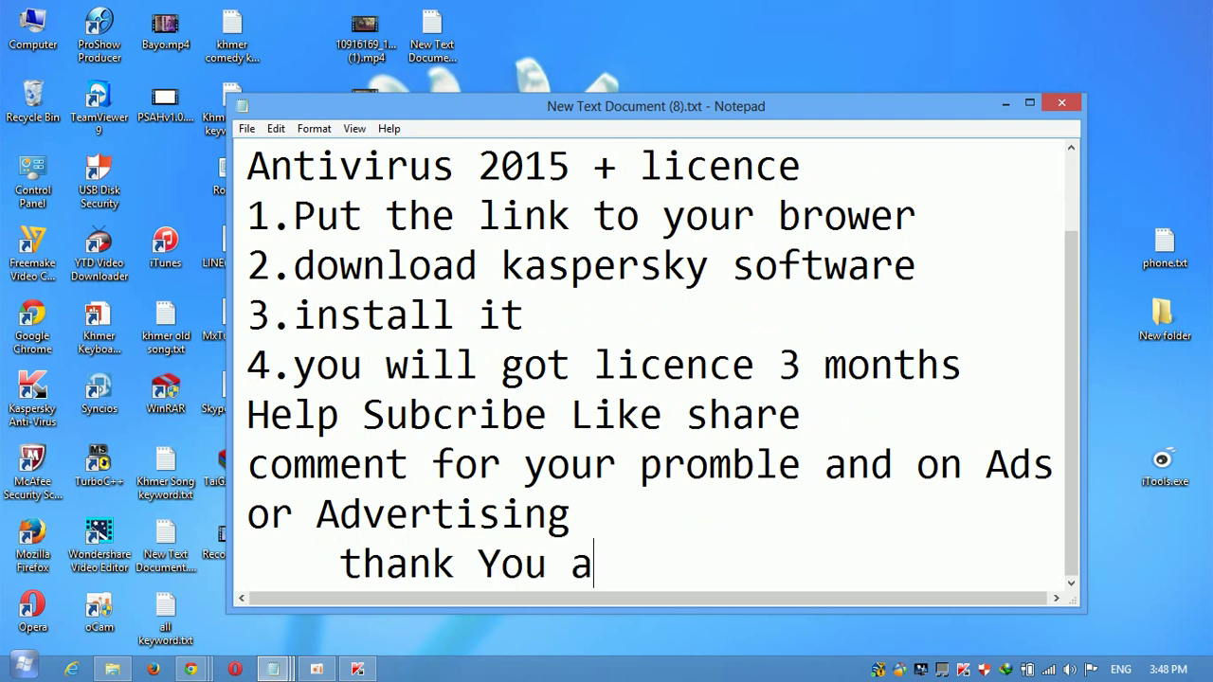
type("ll for")
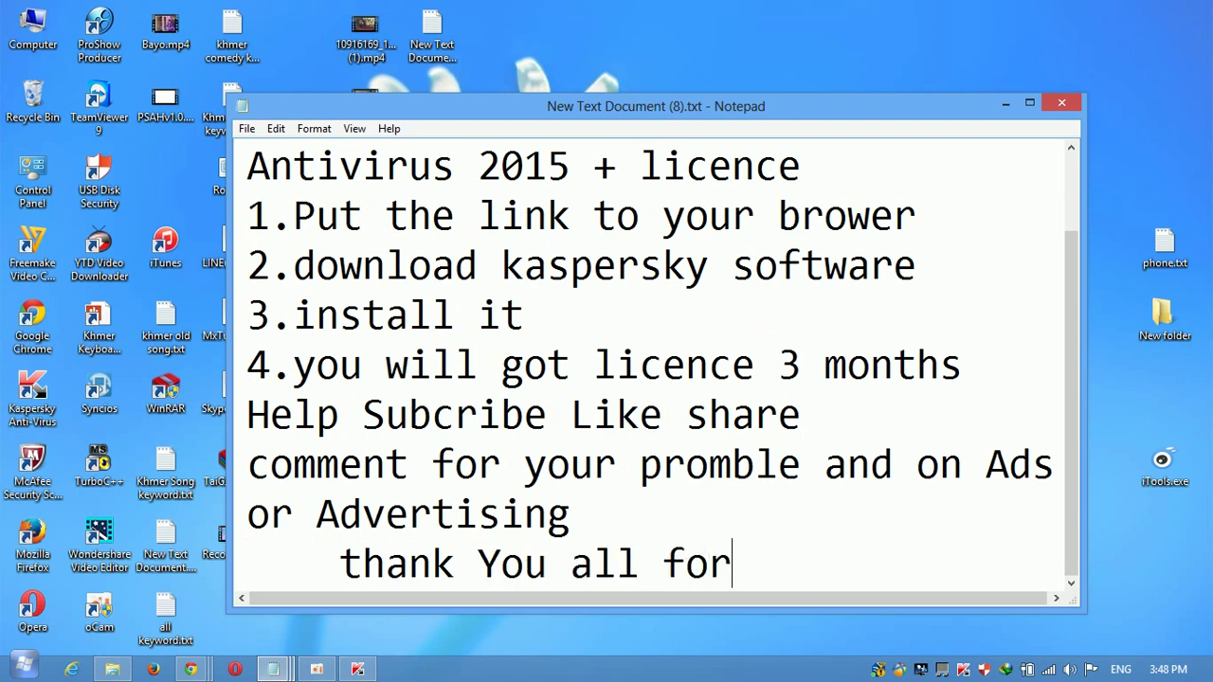
type(" watc")
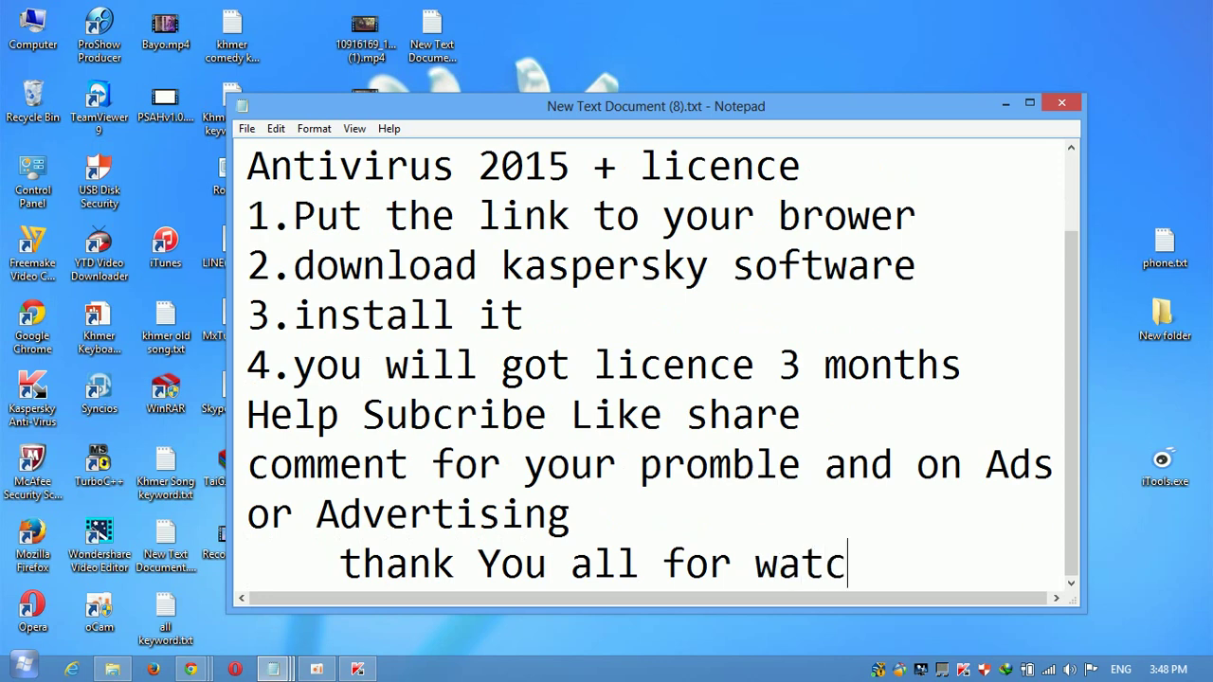
type("hing m")
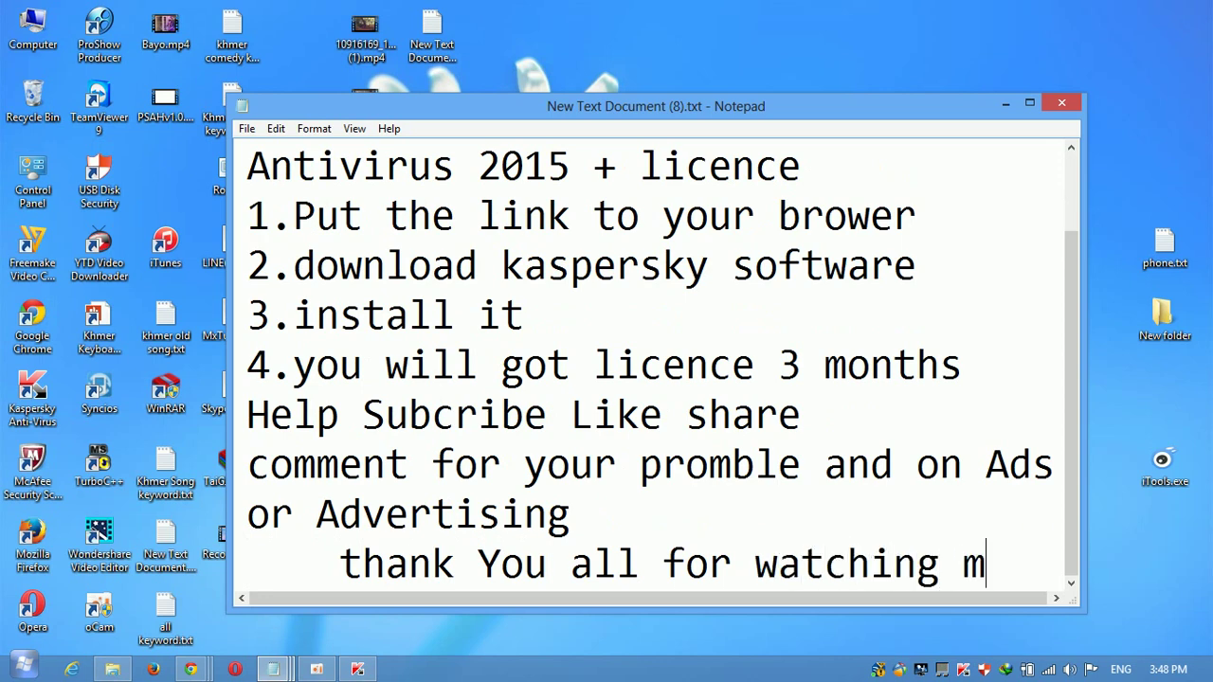
type("y video")
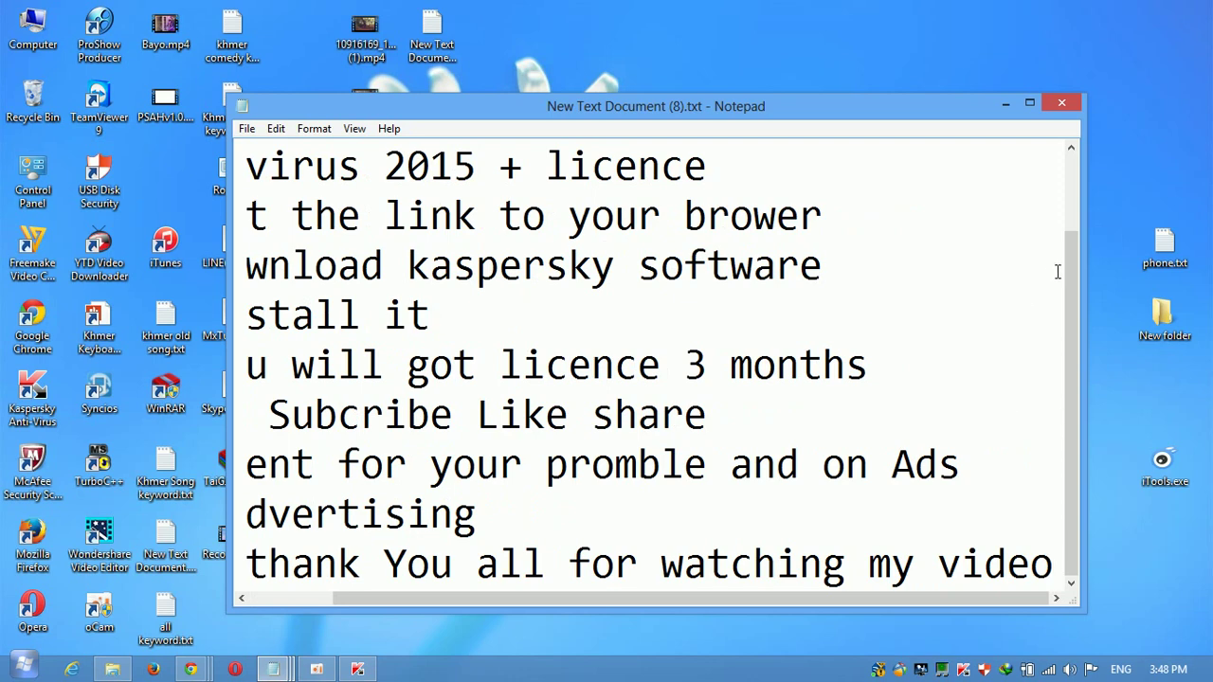
Close Notepad, discarding the unsaved note with Don't Save.
left_click(1061, 102)
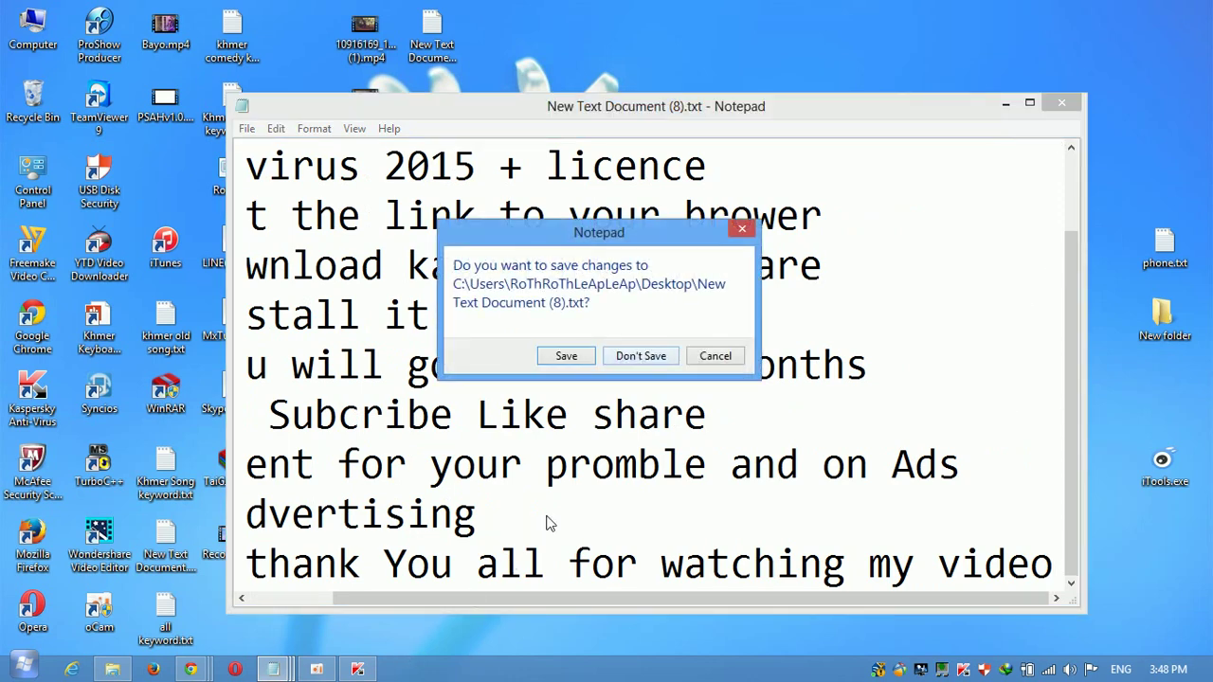
left_click(641, 356)
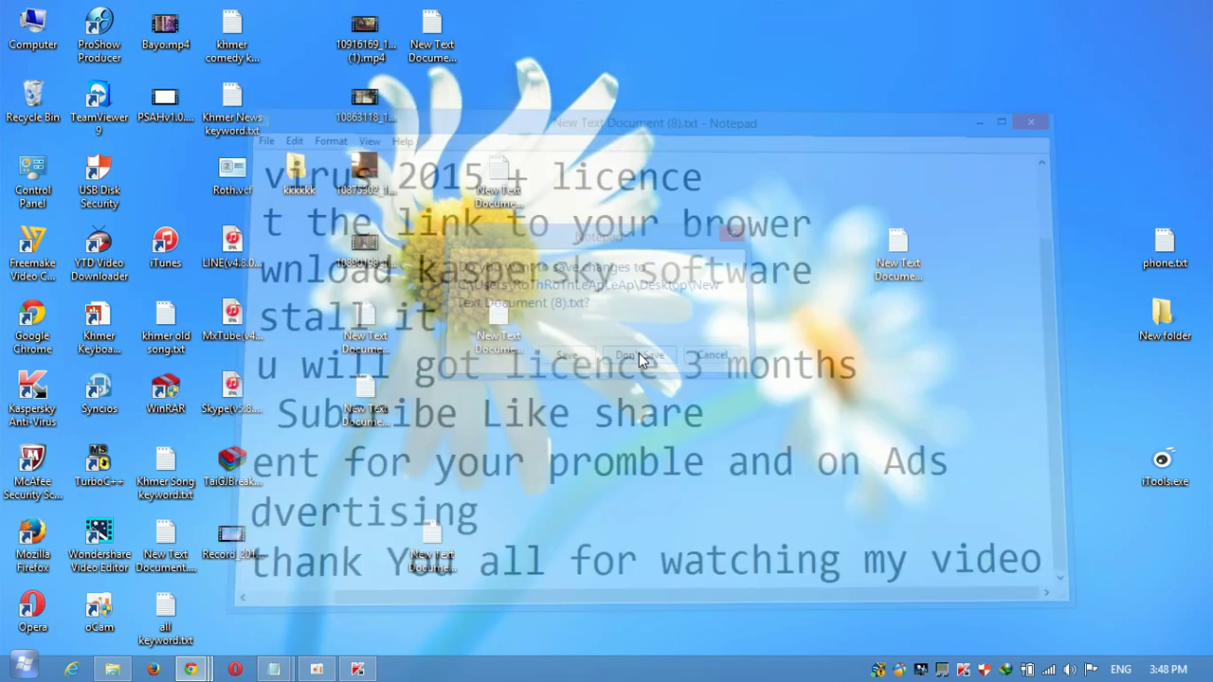